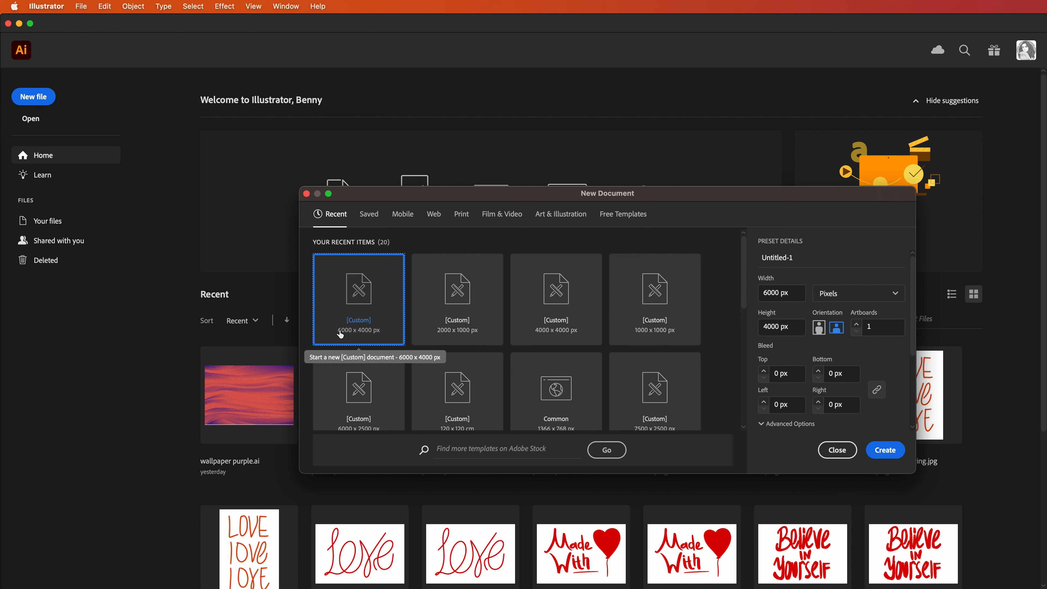
# Create a new 6000 x 4000 px document in RGB Color with High (300 ppi) raster effects and close the gradient settings
pyautogui.click(765, 296)
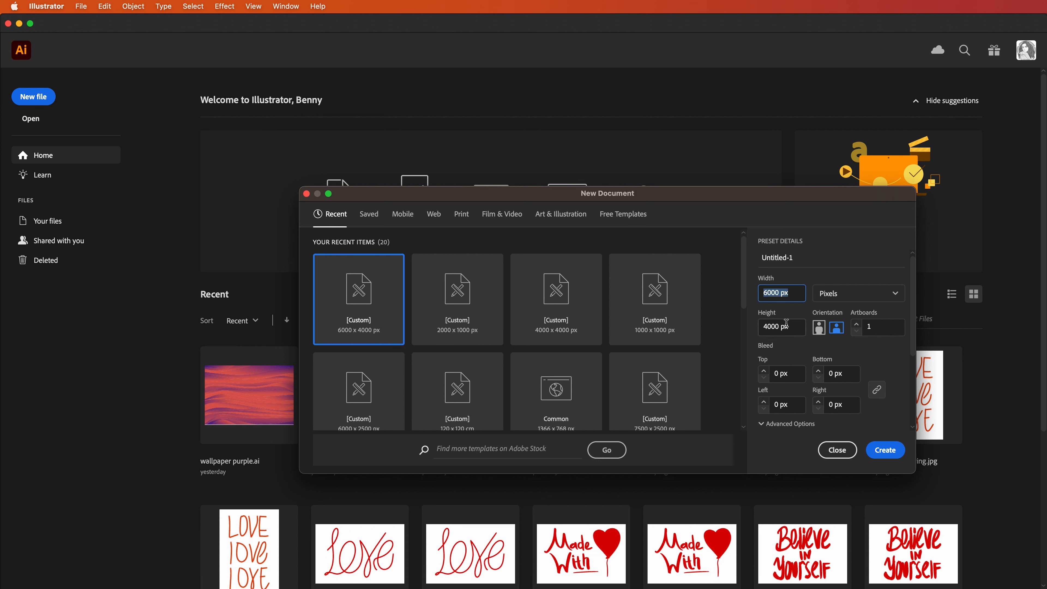
pyautogui.press('Tab')
pyautogui.scroll(-5, 809, 402)
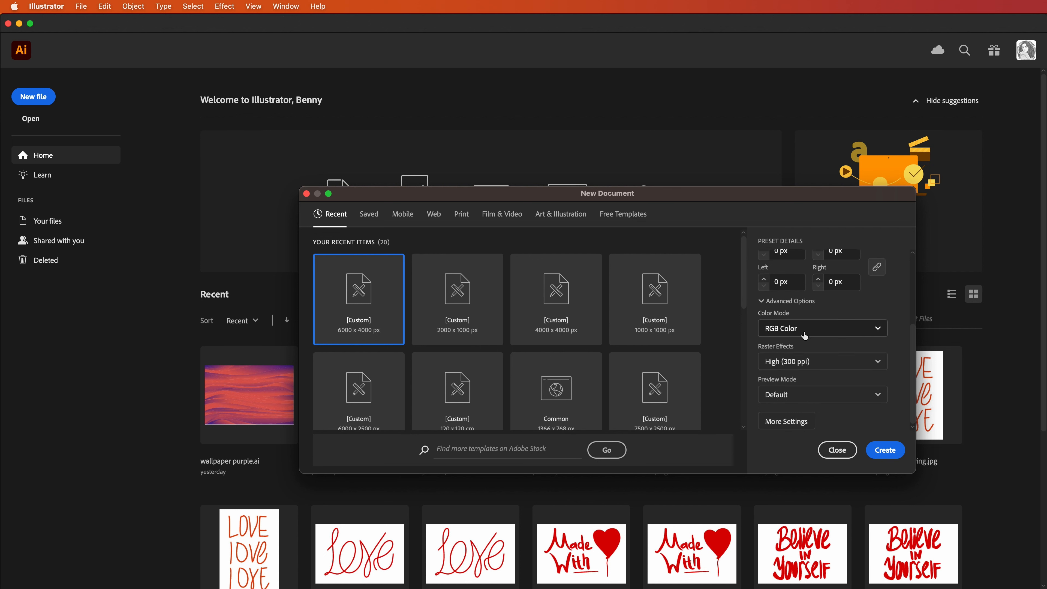
pyautogui.click(884, 450)
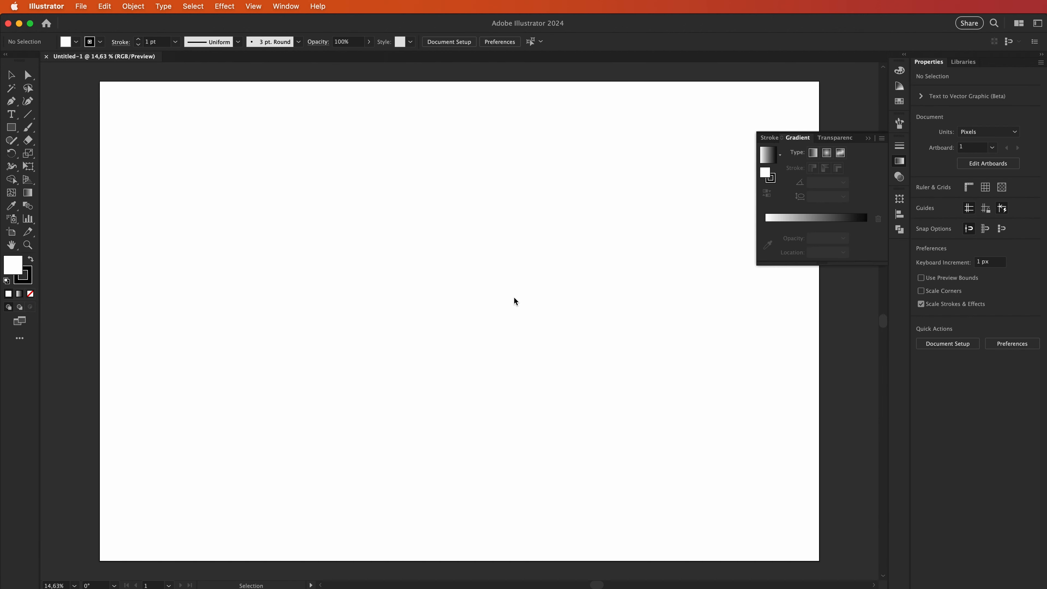
pyautogui.click(871, 142)
pyautogui.scroll(-2, 547, 241)
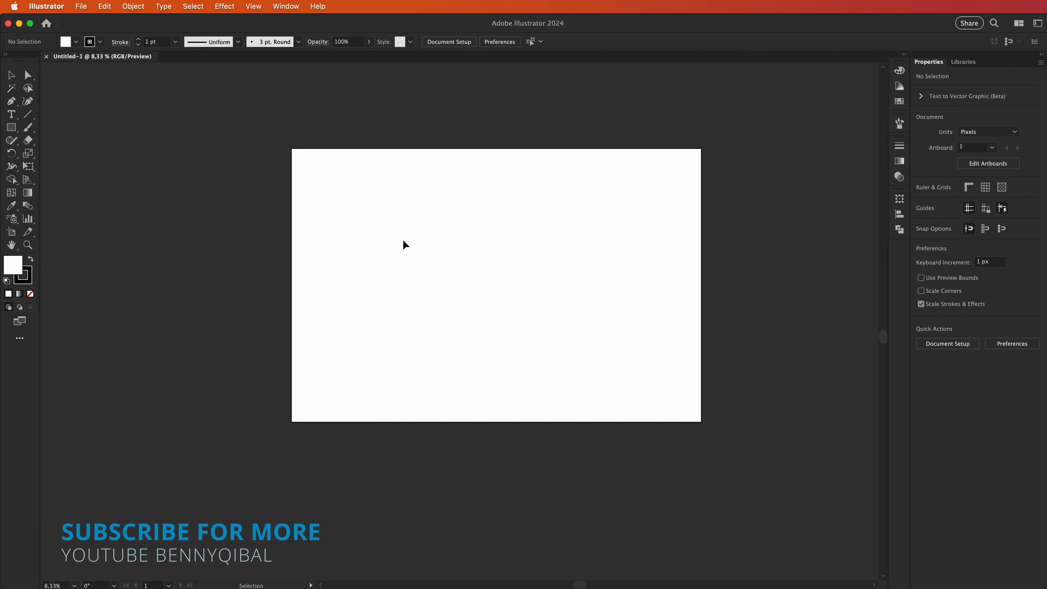
# Remove the default stroke and set the fill colour to dark teal 00586f
pyautogui.click(29, 283)
pyautogui.click(30, 293)
pyautogui.click(14, 260)
pyautogui.moveTo(814, 162); pyautogui.dragTo(817, 251)
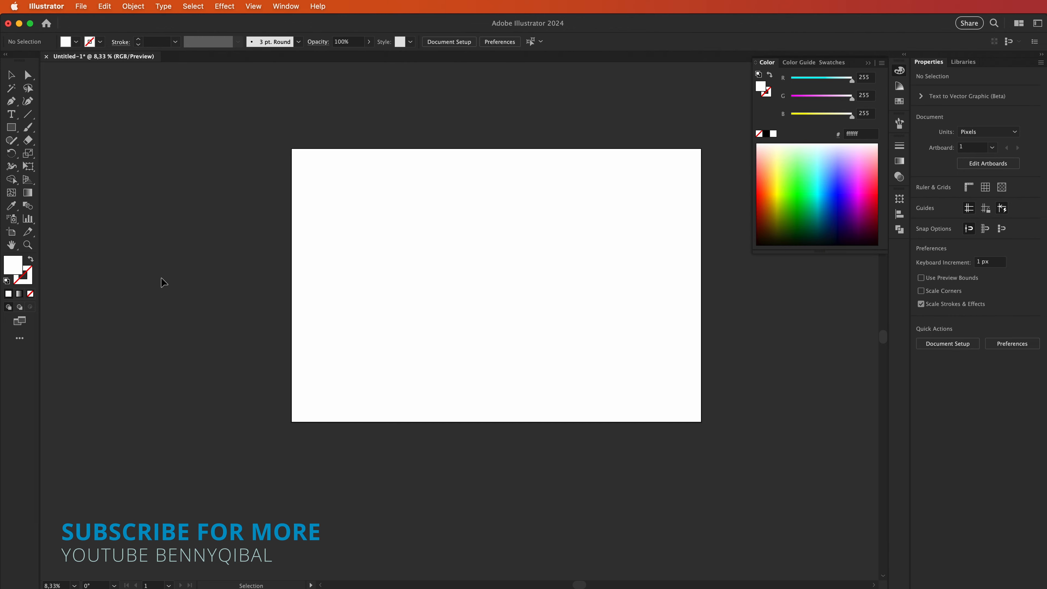
pyautogui.click(11, 204)
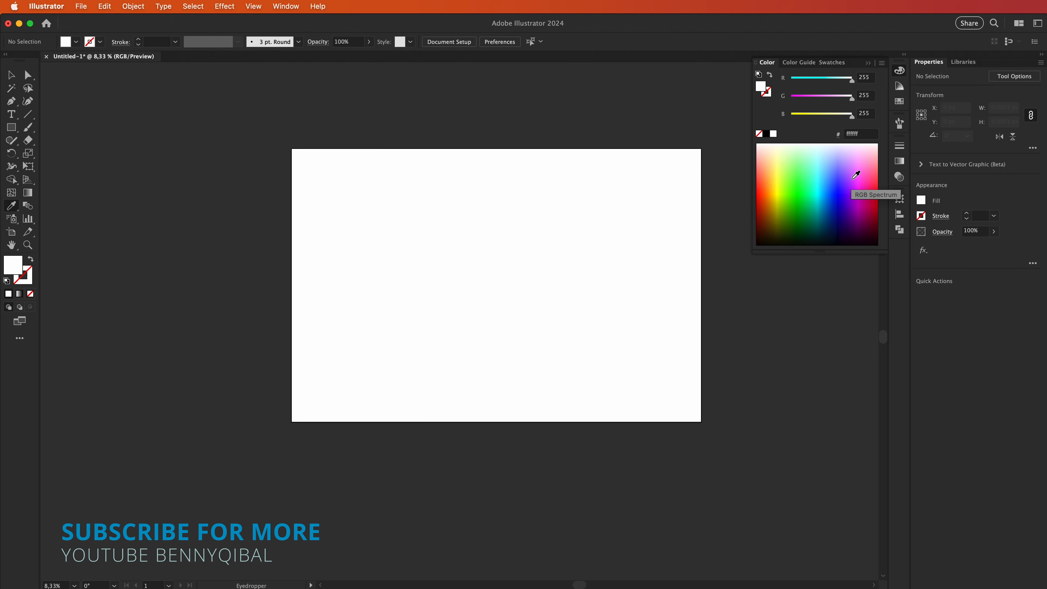
pyautogui.click(851, 220)
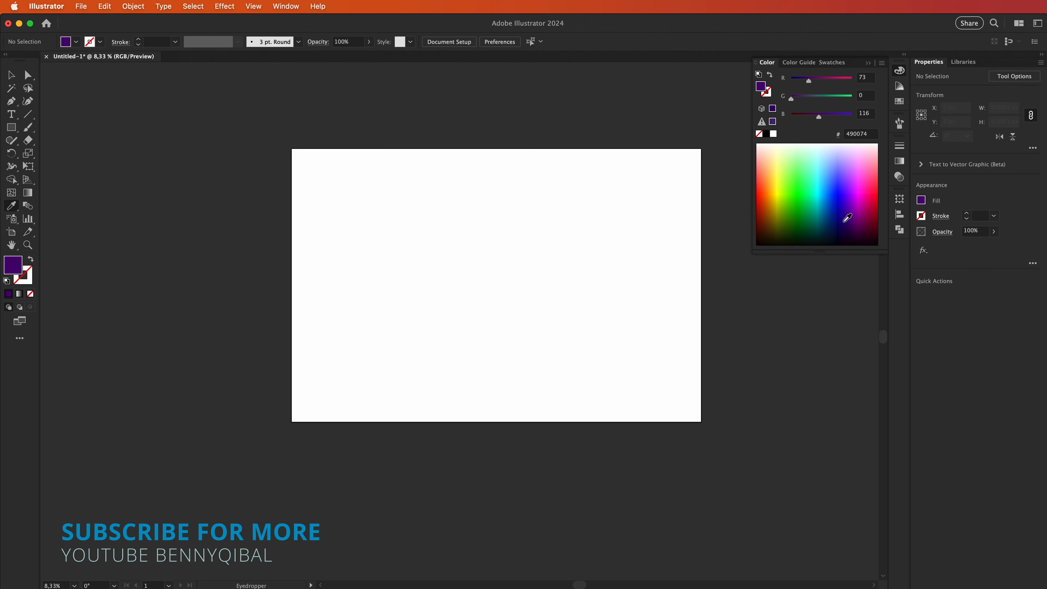
pyautogui.click(822, 220)
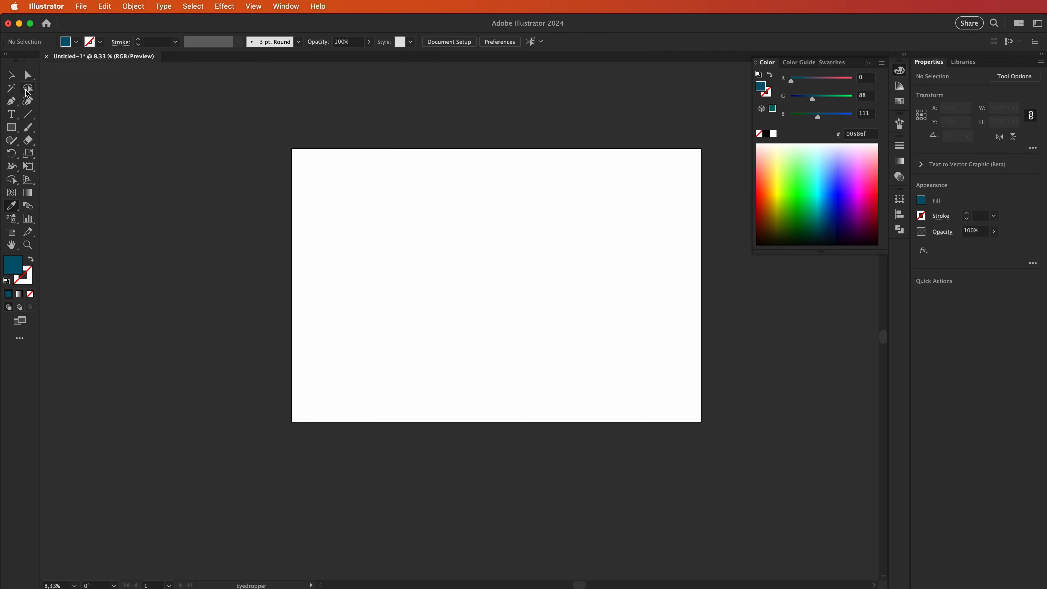
# Draw a 6000 x 4000 px rectangle that covers the whole artboard as the background, and deselect it
pyautogui.click(13, 75)
pyautogui.moveTo(313, 185); pyautogui.dragTo(249, 183)
pyautogui.click(12, 130)
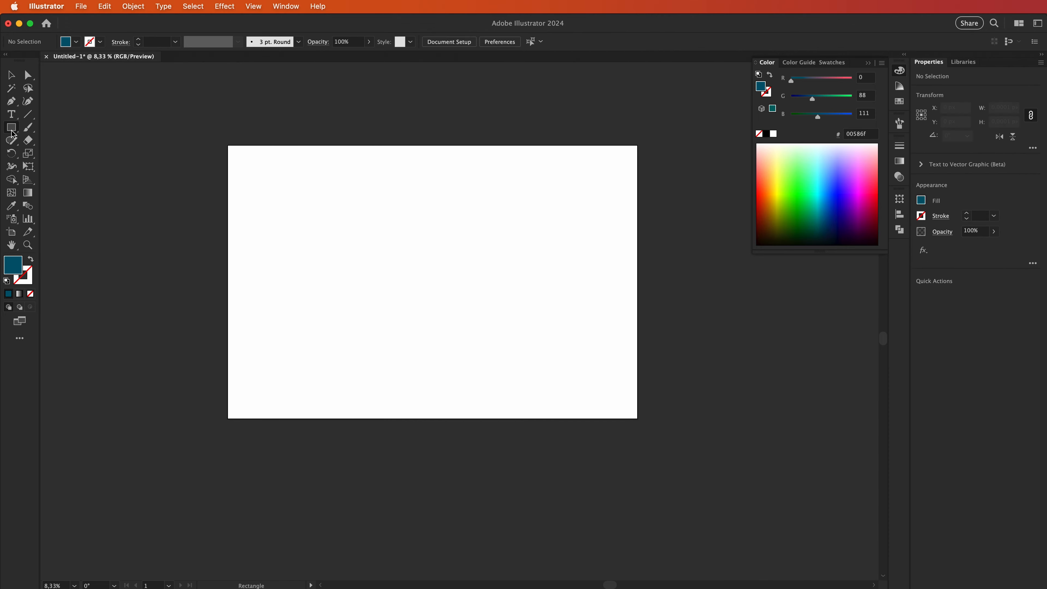
pyautogui.moveTo(229, 145); pyautogui.dragTo(638, 417)
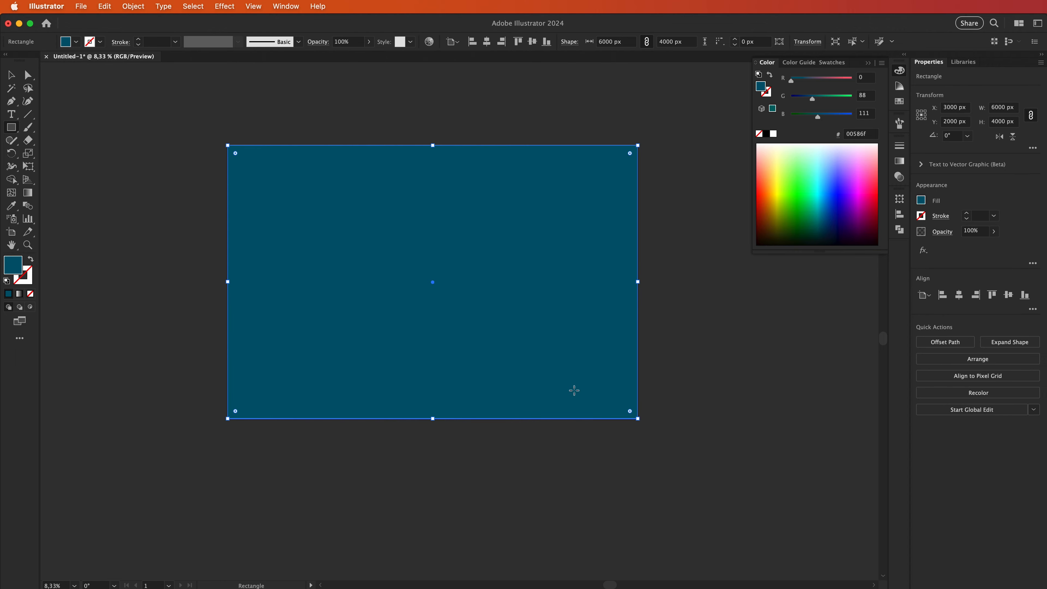
pyautogui.click(10, 76)
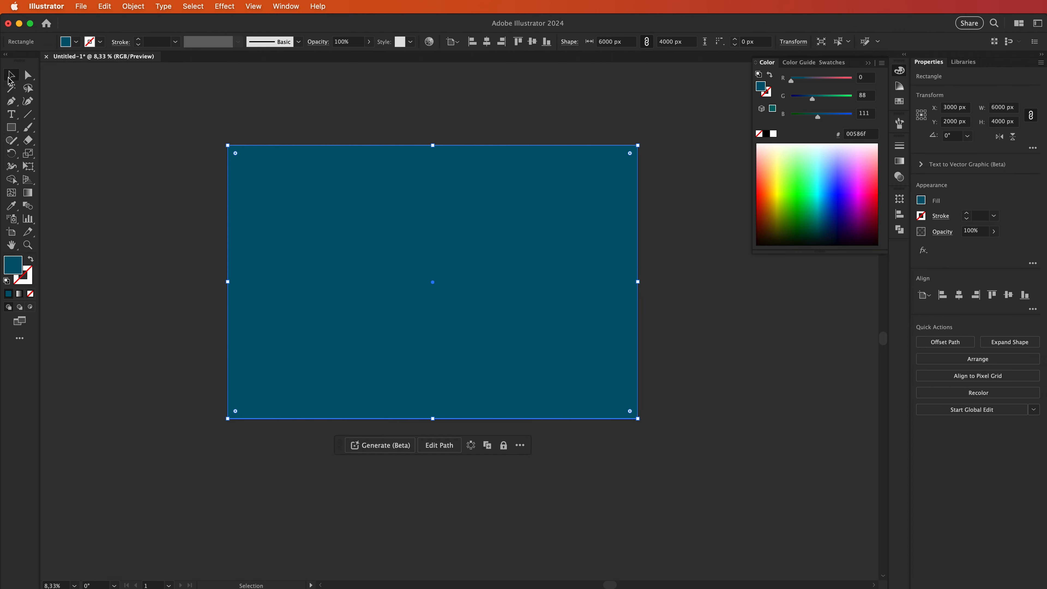
pyautogui.click(92, 247)
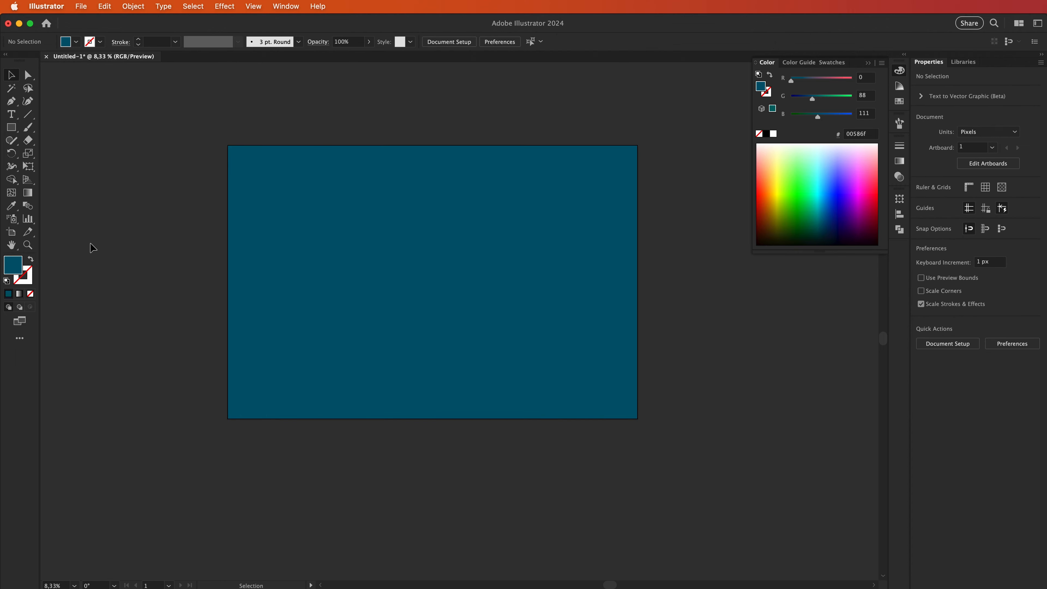
# Prepare the Pen tool with a black 000000 stroke and no fill
pyautogui.click(16, 103)
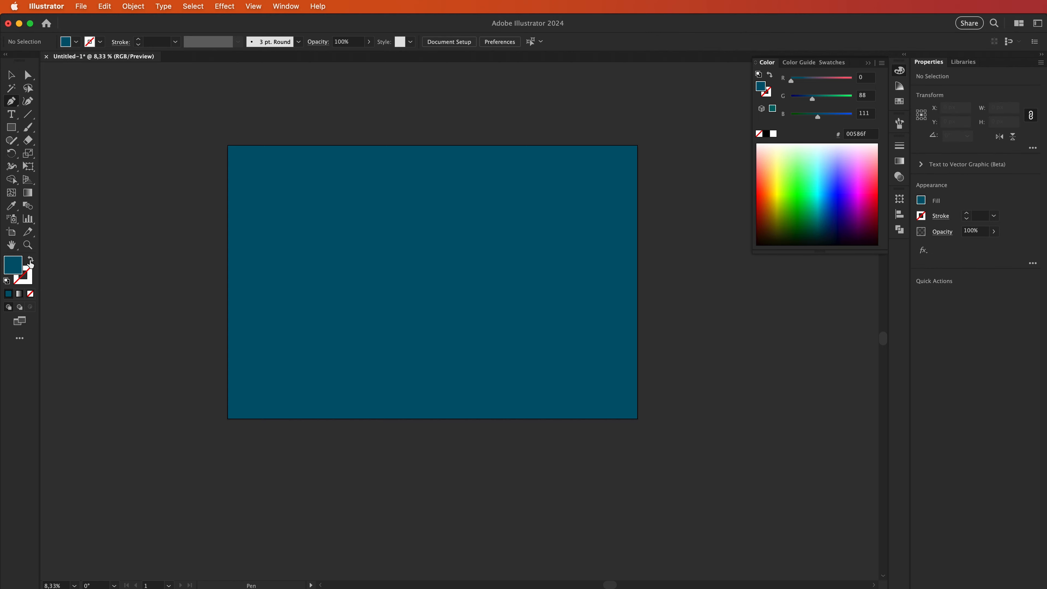
pyautogui.doubleClick(13, 265)
pyautogui.moveTo(742, 393); pyautogui.dragTo(704, 517)
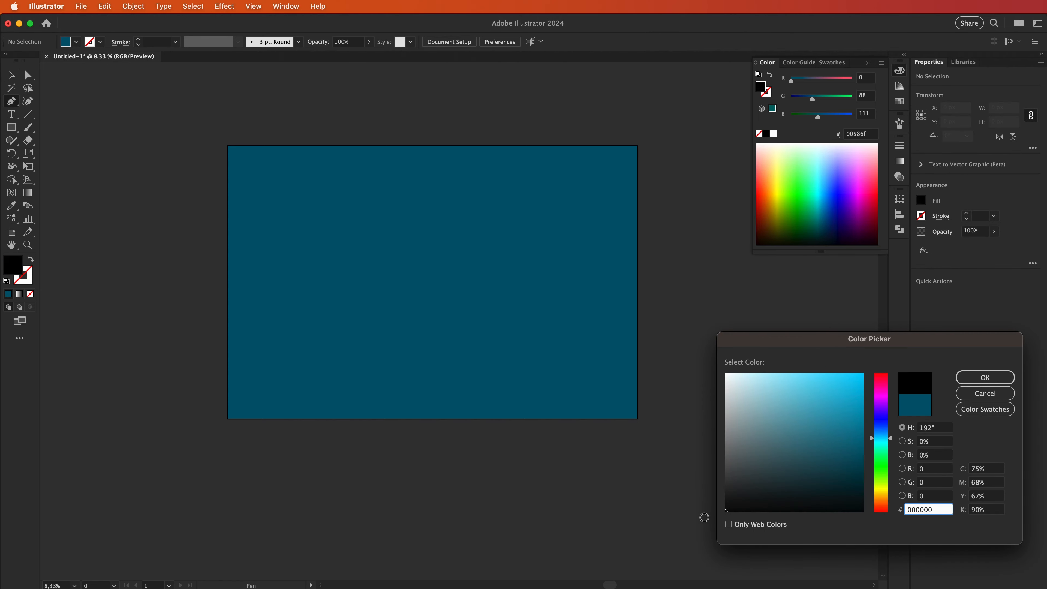
pyautogui.click(985, 377)
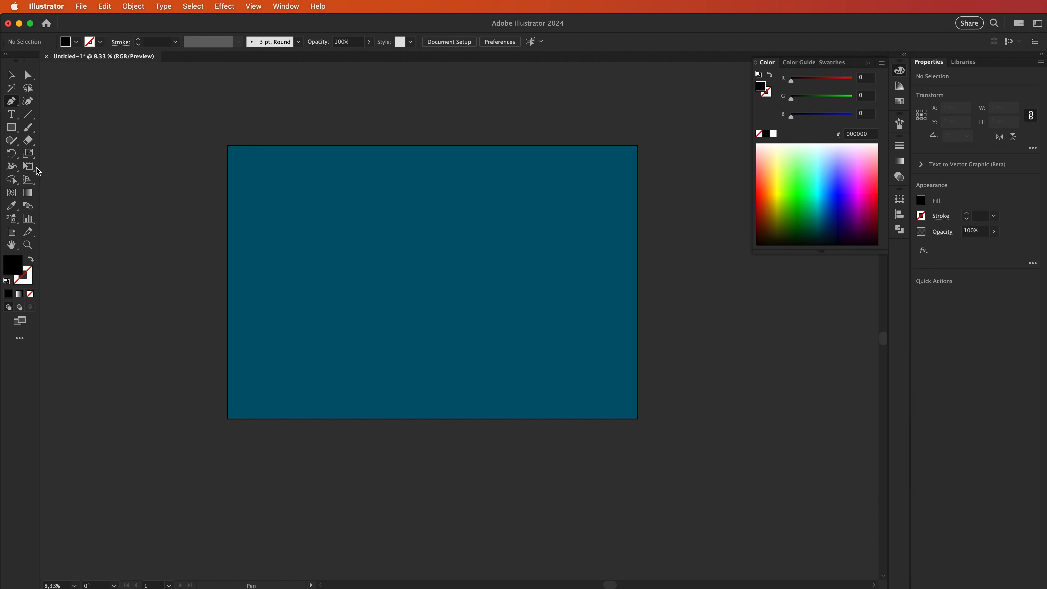
pyautogui.click(30, 259)
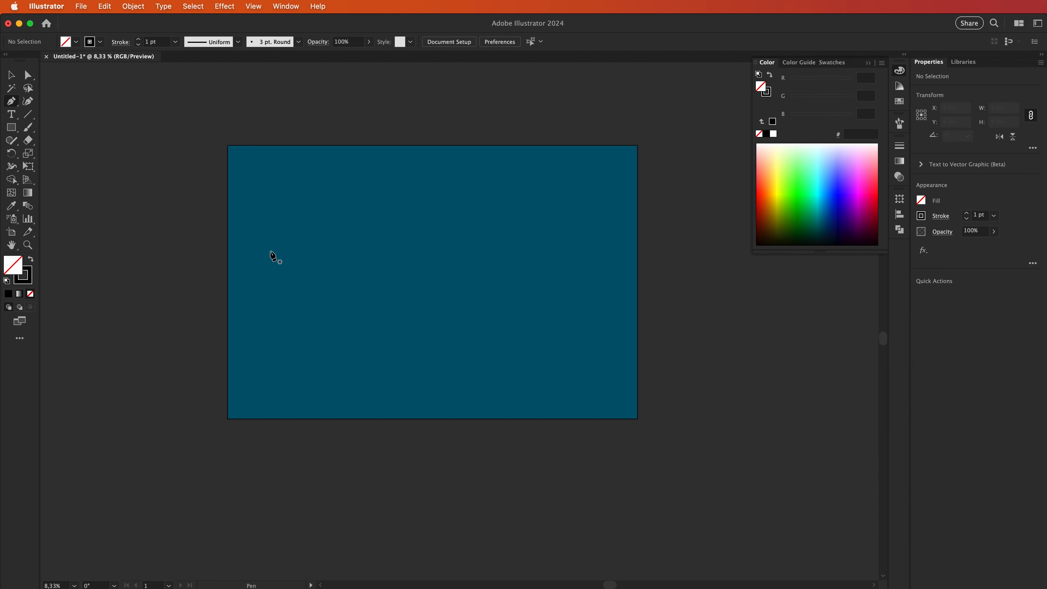
# Draw an open wavy path about 7119 px wide and 848 px high across the artboard's upper part, extending past both sides
pyautogui.moveTo(284, 209); pyautogui.dragTo(241, 222)
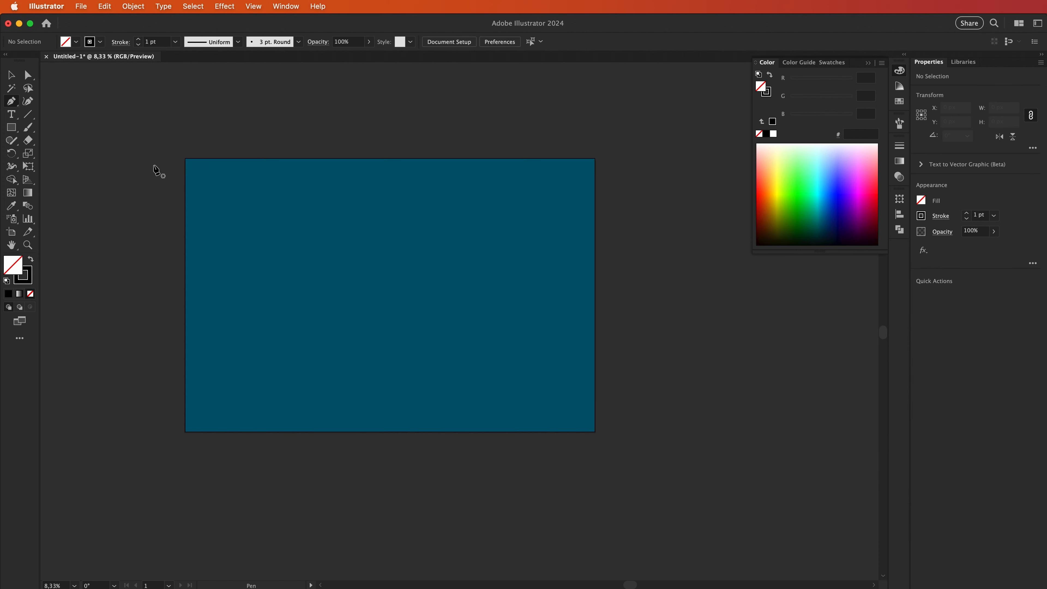
pyautogui.click(160, 171)
pyautogui.moveTo(415, 186); pyautogui.dragTo(455, 132)
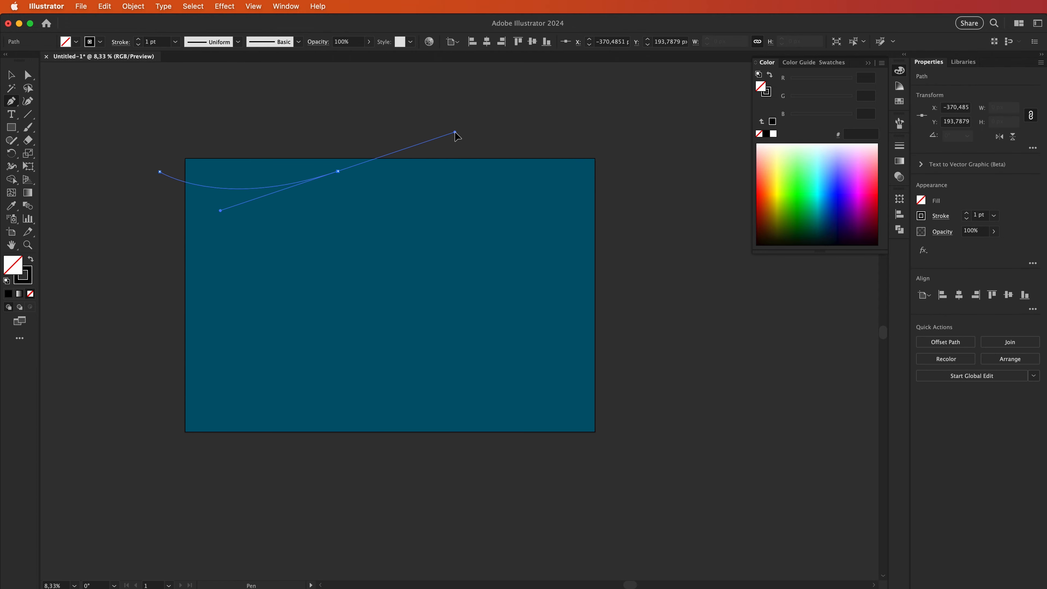
pyautogui.moveTo(614, 228); pyautogui.dragTo(723, 179)
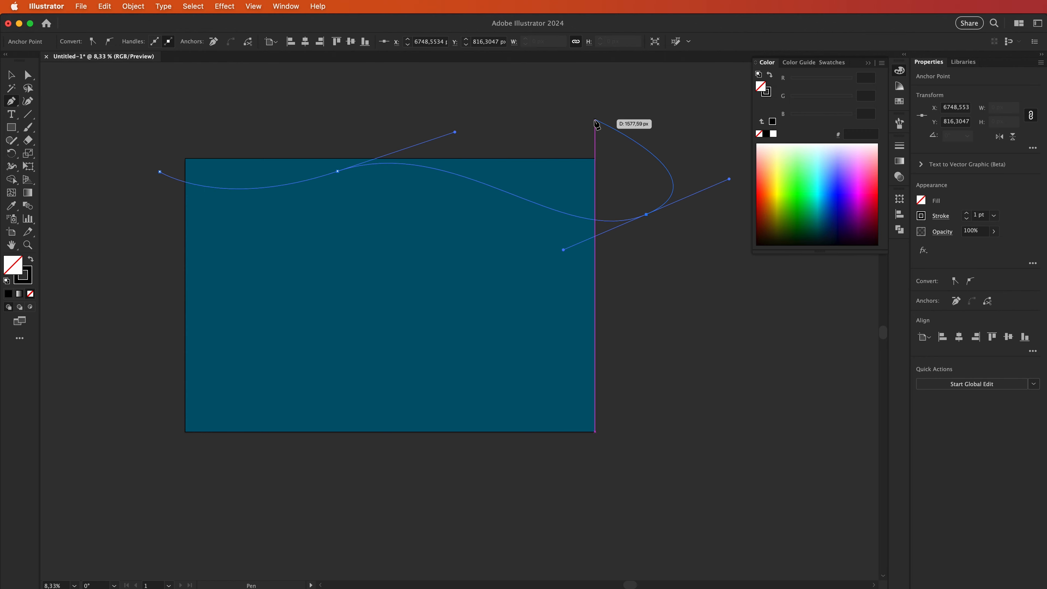
pyautogui.keyDown('super'); pyautogui.click(677, 139); pyautogui.keyUp('super')
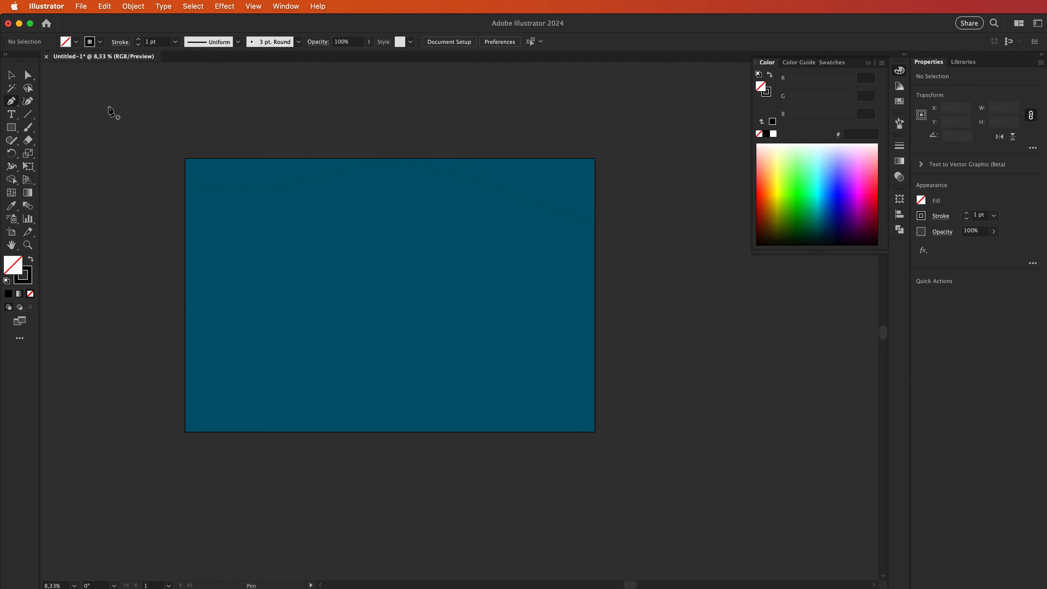
pyautogui.keyDown('super'); pyautogui.click(487, 186); pyautogui.keyUp('super')
# Set the stroke weight of the wavy path to 5 pt and deselect it
pyautogui.click(9, 75)
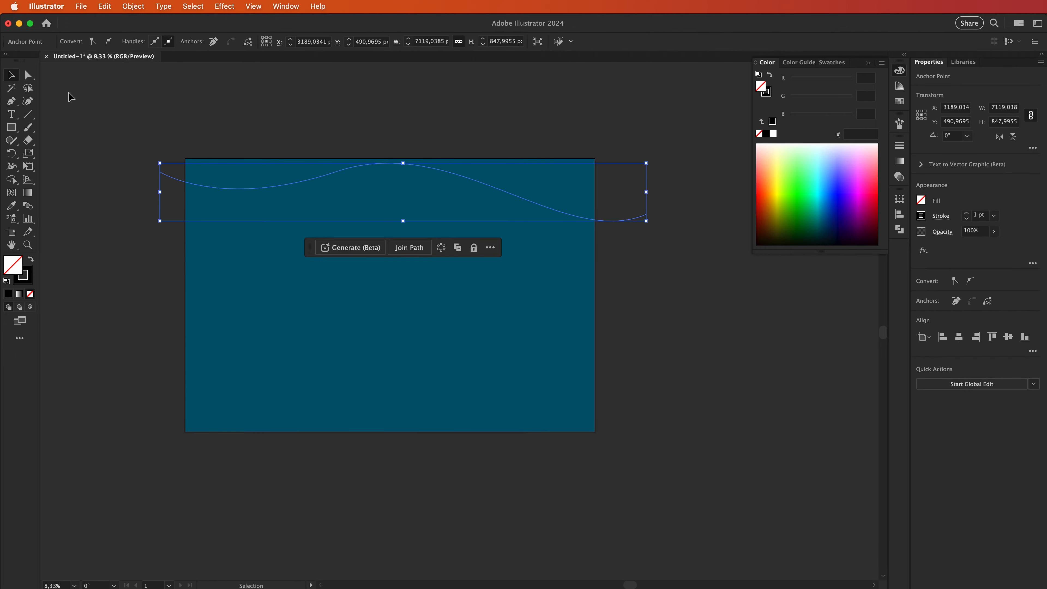
pyautogui.click(70, 94)
pyautogui.moveTo(174, 203); pyautogui.dragTo(174, 203)
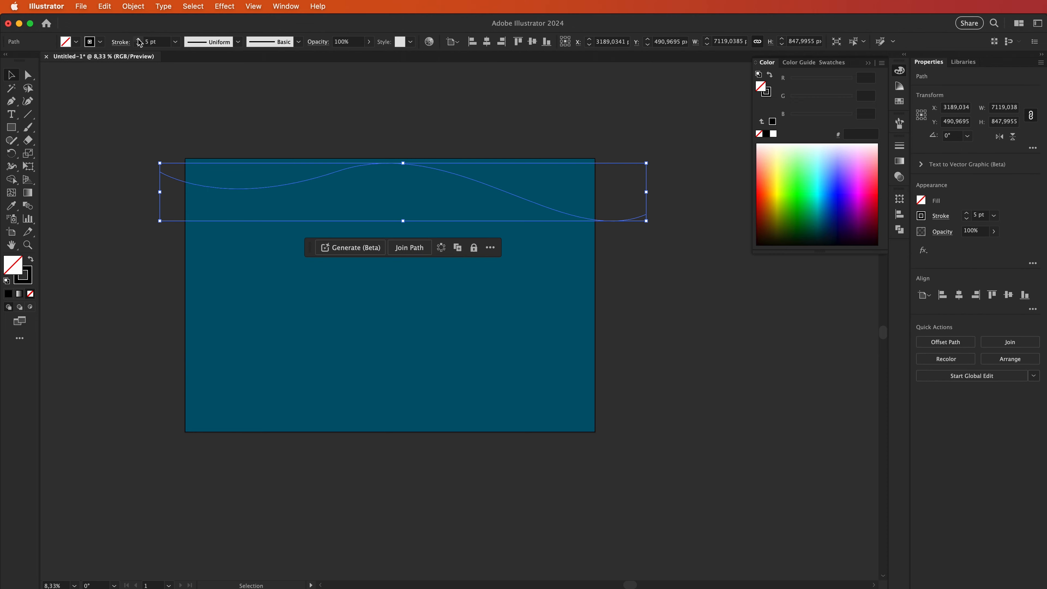
pyautogui.click(115, 188)
# Draw a second open wave with the Pen tool, rising close under the first and dropping well below it at the right
pyautogui.click(12, 102)
pyautogui.click(30, 273)
pyautogui.scroll(1, 228, 264)
pyautogui.scroll(-1, 152, 292)
pyautogui.moveTo(228, 265); pyautogui.dragTo(152, 286)
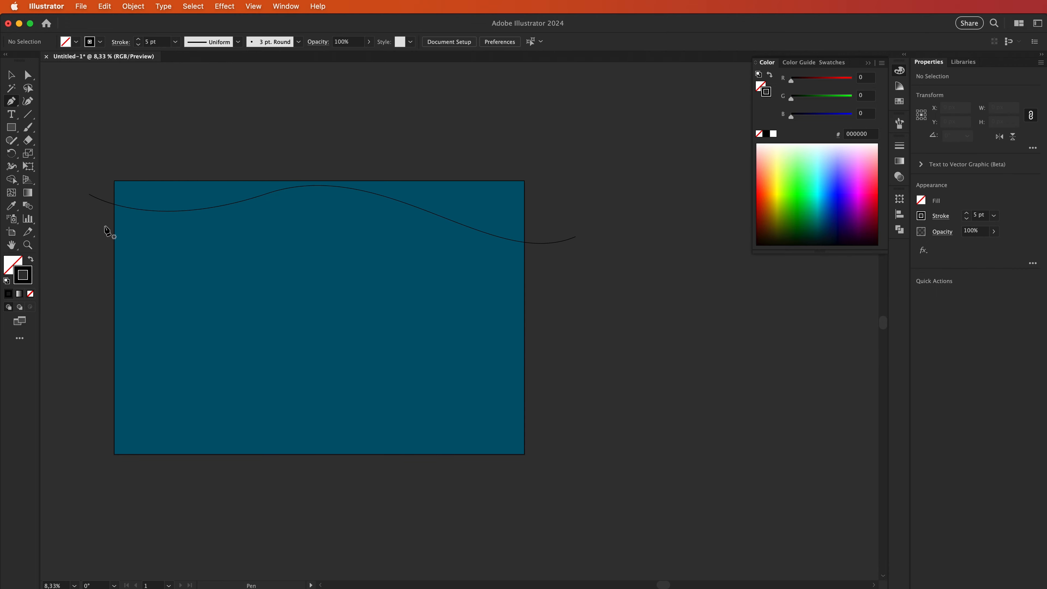
pyautogui.click(98, 242)
pyautogui.moveTo(224, 214); pyautogui.dragTo(298, 213)
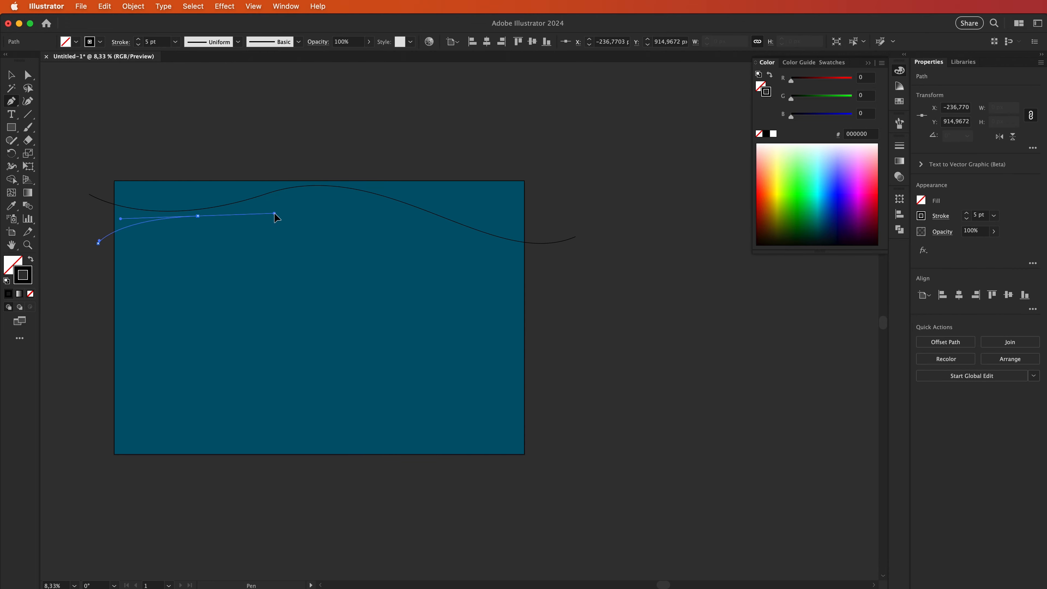
pyautogui.moveTo(383, 212); pyautogui.dragTo(480, 265)
pyautogui.moveTo(589, 264); pyautogui.dragTo(647, 216)
pyautogui.press('Escape')
# Draw a third open wave from right to left beneath the first two, ending beyond the artboard's left side
pyautogui.click(561, 293)
pyautogui.moveTo(400, 259); pyautogui.dragTo(324, 204)
pyautogui.moveTo(318, 234); pyautogui.dragTo(409, 205)
pyautogui.moveTo(269, 196); pyautogui.dragTo(133, 189)
pyautogui.moveTo(213, 270); pyautogui.dragTo(210, 271)
pyautogui.press('Escape')
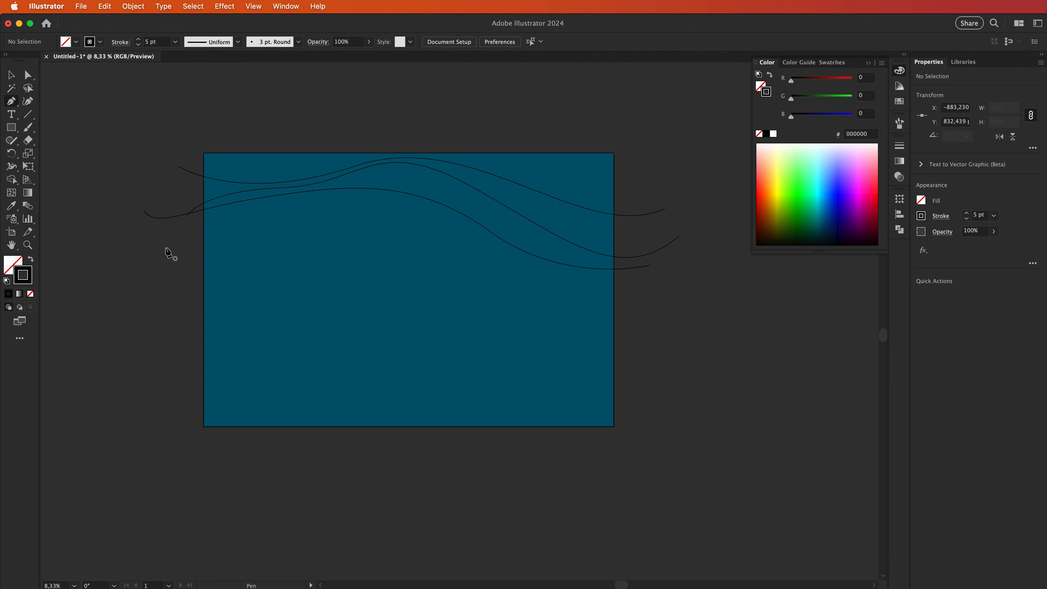
# Draw a fourth open wave from left to right that slopes down past the third and curls up beyond the right side
pyautogui.click(169, 228)
pyautogui.moveTo(314, 211); pyautogui.dragTo(389, 235)
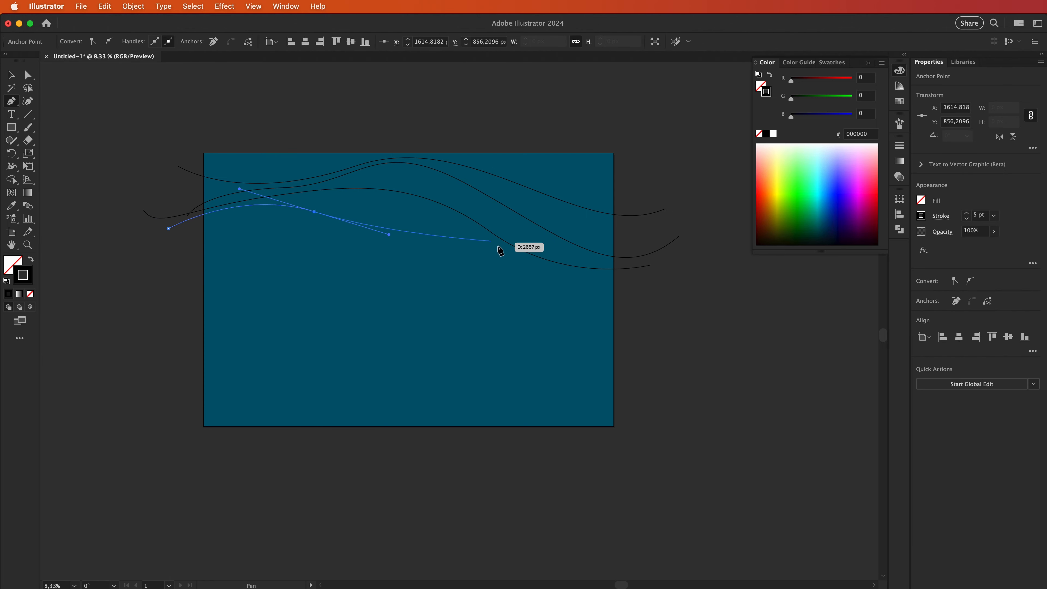
pyautogui.moveTo(499, 248); pyautogui.dragTo(659, 344)
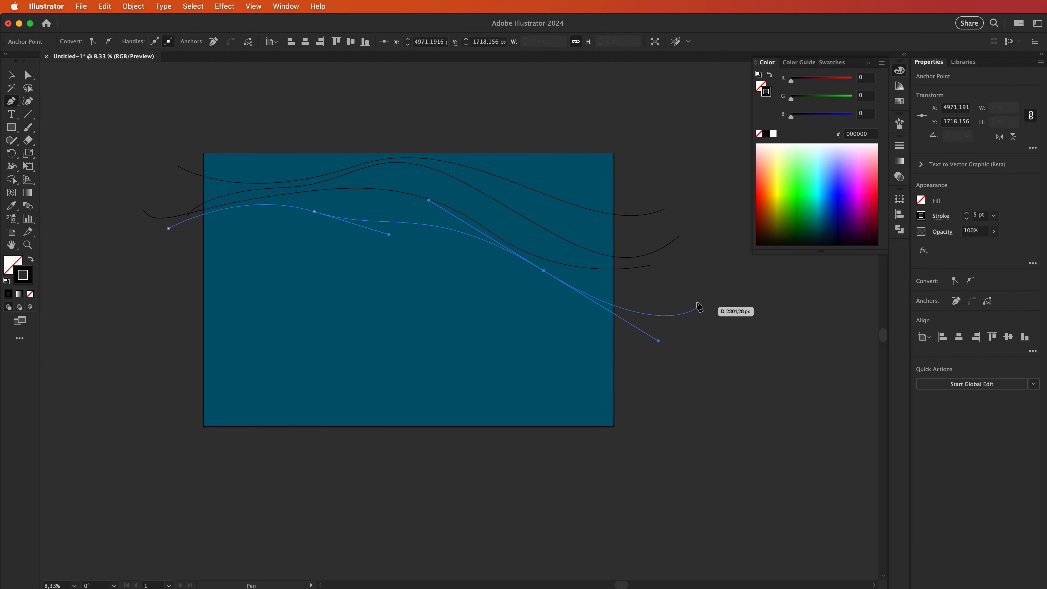
pyautogui.click(685, 258)
pyautogui.press('Escape')
# Draw two more open waves from left to right through the artboard's middle, both descending past the right side
pyautogui.click(185, 255)
pyautogui.click(644, 318)
pyautogui.click(188, 279)
pyautogui.moveTo(371, 272); pyautogui.dragTo(488, 320)
pyautogui.moveTo(664, 336); pyautogui.dragTo(851, 430)
pyautogui.press('Escape')
# Draw a seventh, flatter open wave just below the middle ones, converging with them towards the right side
pyautogui.click(178, 309)
pyautogui.moveTo(369, 286); pyautogui.dragTo(501, 317)
pyautogui.moveTo(645, 334); pyautogui.dragTo(762, 398)
pyautogui.press('Escape')
# Draw an eighth open wave that rises from beyond the left side, runs nearly level, and falls past the right side
pyautogui.scroll(-1, 418, 324)
pyautogui.click(173, 349)
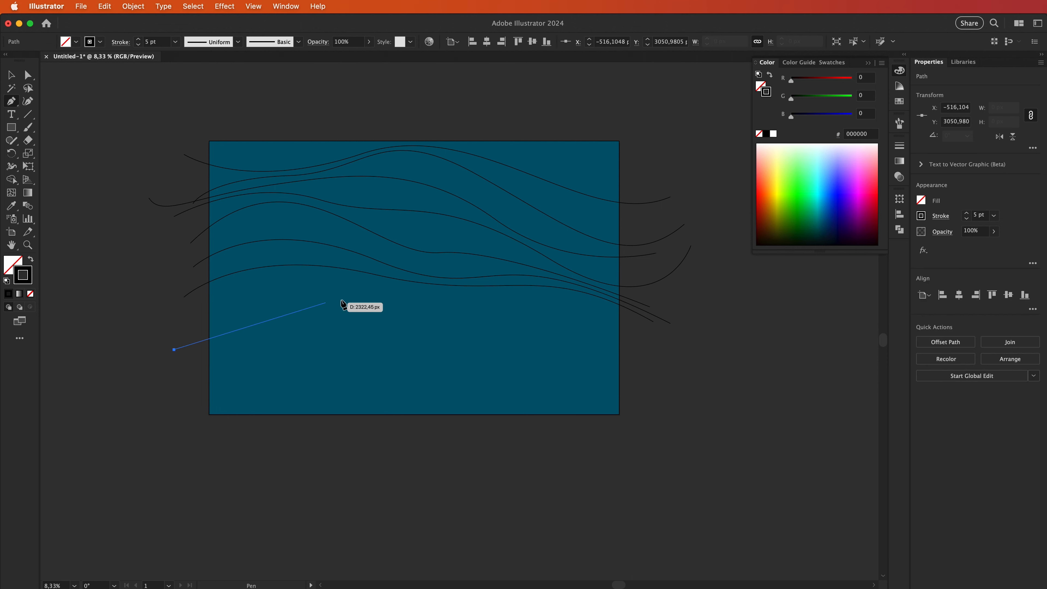
pyautogui.moveTo(363, 289); pyautogui.dragTo(533, 295)
pyautogui.moveTo(653, 331); pyautogui.dragTo(752, 439)
pyautogui.press('Escape')
# Draw a ninth open wave with two crests below the others, curving down to end beneath the artboard's lower-right corner
pyautogui.click(178, 374)
pyautogui.moveTo(323, 311); pyautogui.dragTo(437, 349)
pyautogui.moveTo(582, 312); pyautogui.dragTo(681, 370)
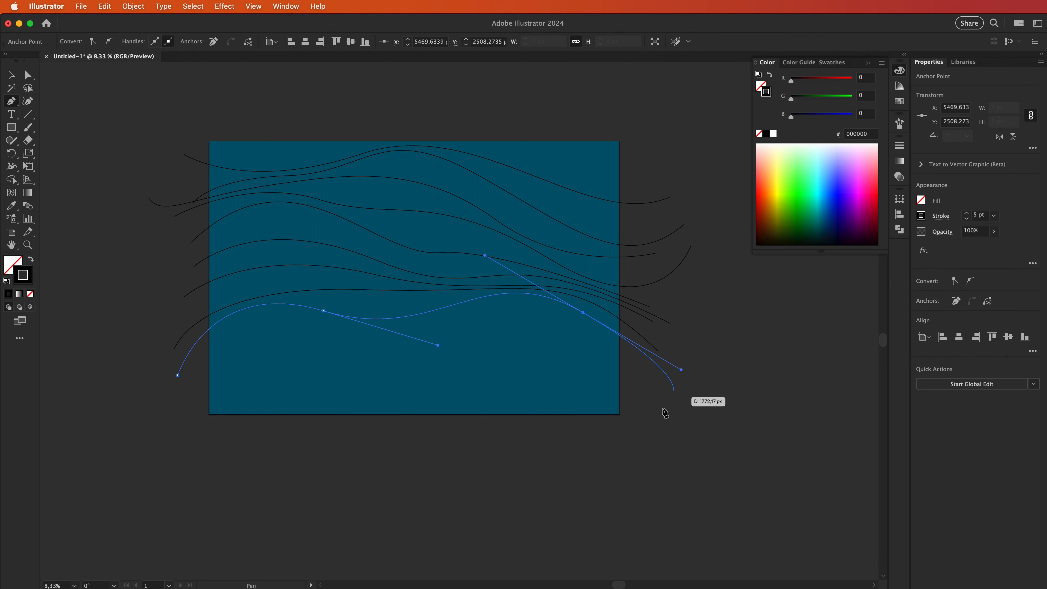
pyautogui.click(619, 439)
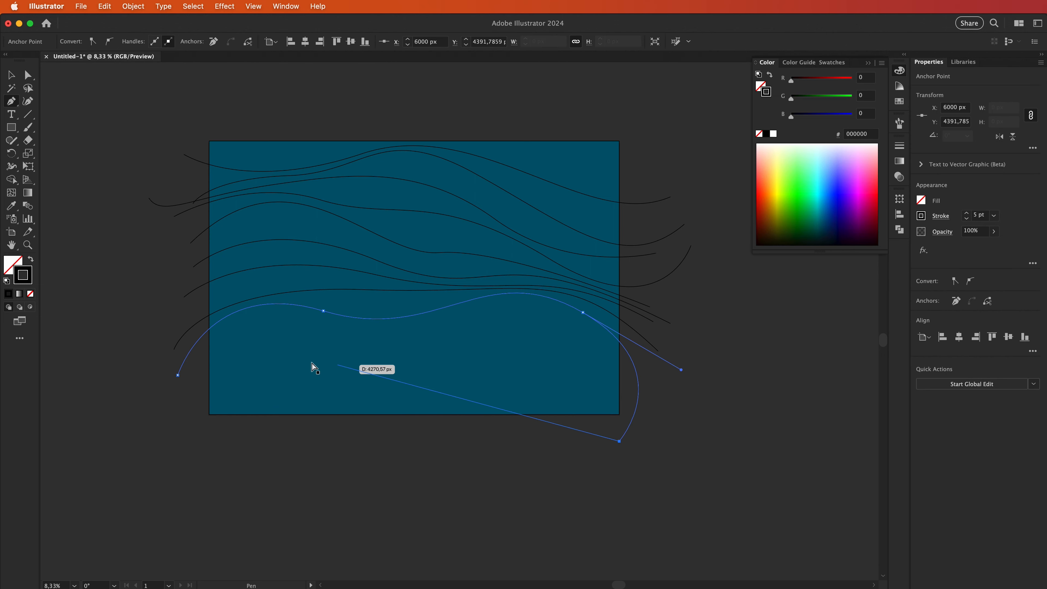
pyautogui.press('Escape')
# Draw a tenth open wave from left to right that follows the two-crested one slightly lower and ends beyond the right side
pyautogui.scroll(-2, 533, 421)
pyautogui.click(178, 355)
pyautogui.moveTo(328, 308); pyautogui.dragTo(470, 338)
pyautogui.moveTo(528, 291); pyautogui.dragTo(605, 305)
pyautogui.click(638, 380)
pyautogui.keyDown('super'); pyautogui.click(652, 439); pyautogui.keyUp('super')
# Draw an eleventh, shallower open wave from right to left below the two-crested ones, ending beyond the left side
pyautogui.hscroll(-2, 469, 388)
pyautogui.click(679, 341)
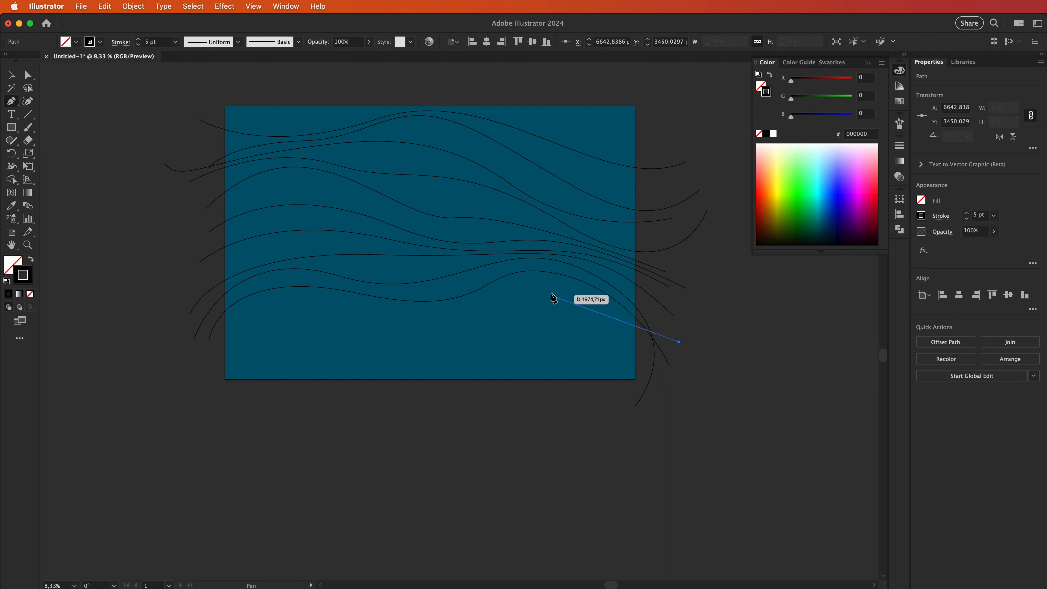
pyautogui.moveTo(548, 292); pyautogui.dragTo(482, 298)
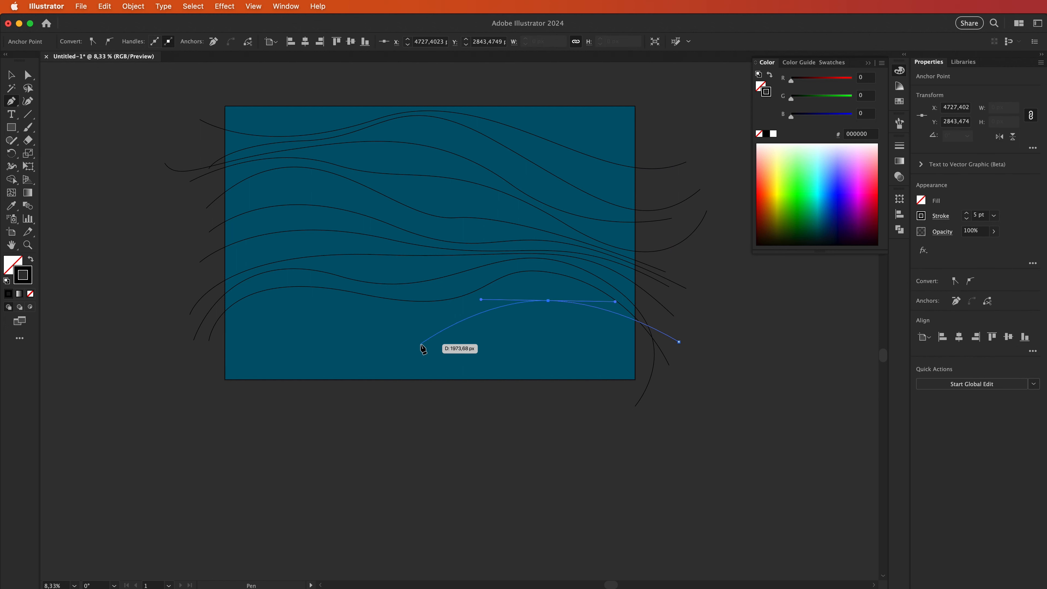
pyautogui.moveTo(343, 314); pyautogui.dragTo(268, 289)
pyautogui.moveTo(199, 347); pyautogui.dragTo(171, 394)
pyautogui.keyDown('super'); pyautogui.click(241, 395); pyautogui.keyUp('super')
# Draw a twelfth open wave from left to right across the artboard's lower part, undoing a stray curve at its left end
pyautogui.click(189, 367)
pyautogui.moveTo(341, 317); pyautogui.dragTo(405, 334)
pyautogui.moveTo(535, 332); pyautogui.dragTo(608, 316)
pyautogui.moveTo(710, 387); pyautogui.dragTo(727, 452)
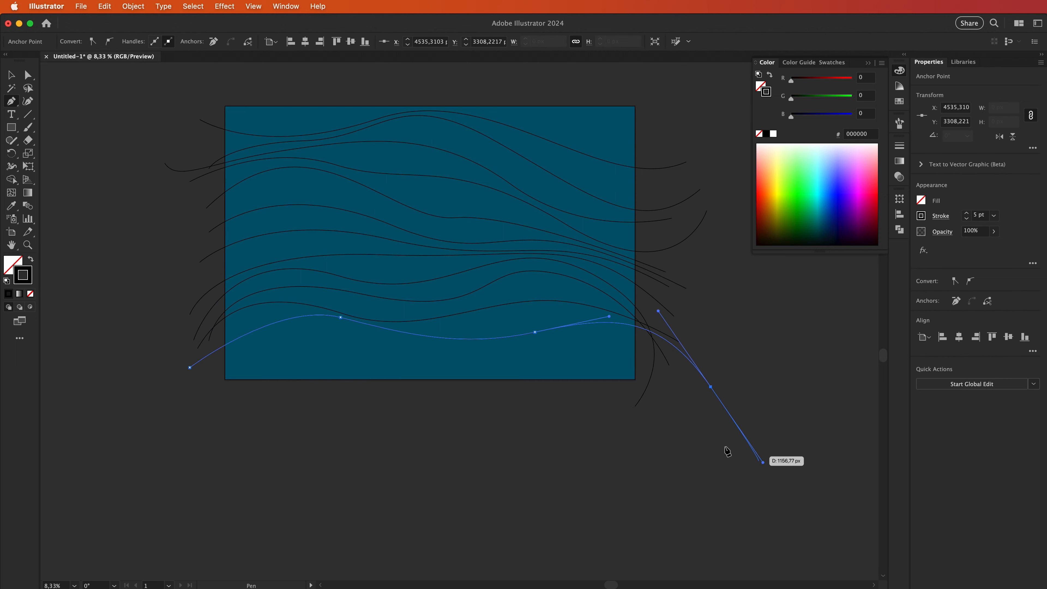
pyautogui.keyDown('super'); pyautogui.click(726, 448); pyautogui.keyUp('super')
pyautogui.moveTo(189, 368); pyautogui.dragTo(305, 348)
pyautogui.press('super+z')
pyautogui.keyDown('super'); pyautogui.click(180, 400); pyautogui.keyUp('super')
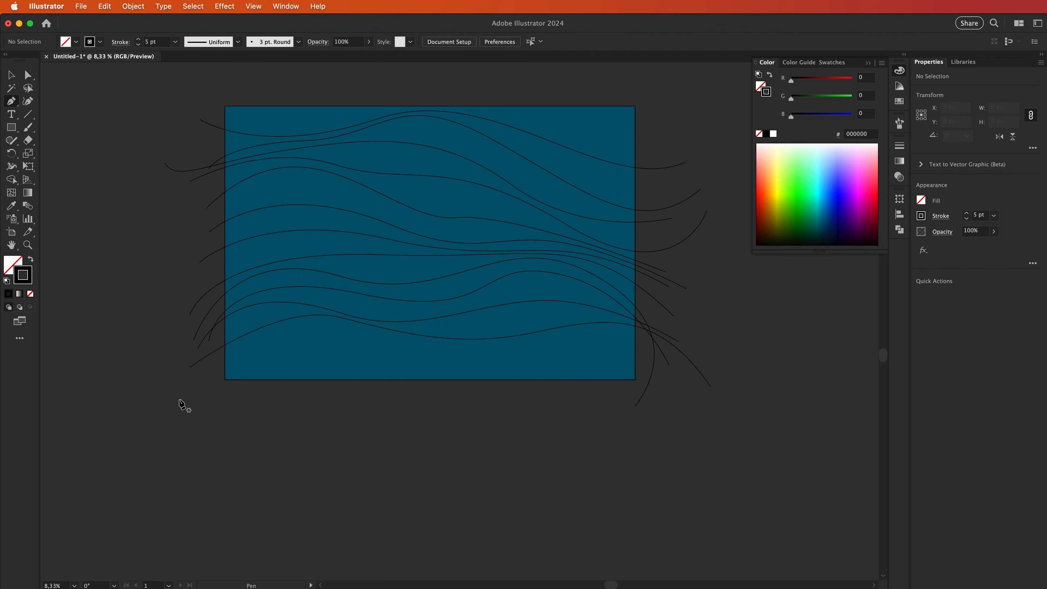
# Draw a thirteenth open wave below the previous one, arching past the right side and ending beyond the artboard's lower-right corner
pyautogui.click(182, 393)
pyautogui.moveTo(381, 351); pyautogui.dragTo(431, 363)
pyautogui.moveTo(534, 353); pyautogui.dragTo(570, 345)
pyautogui.moveTo(642, 328); pyautogui.dragTo(645, 333)
pyautogui.moveTo(744, 403); pyautogui.dragTo(764, 484)
pyautogui.keyDown('super'); pyautogui.click(733, 465); pyautogui.keyUp('super')
# Draw a last open wave from right to left just above the artboard's lower edge, curving down beyond the left side
pyautogui.click(640, 369)
pyautogui.moveTo(433, 365); pyautogui.dragTo(354, 349)
pyautogui.moveTo(199, 389); pyautogui.dragTo(156, 459)
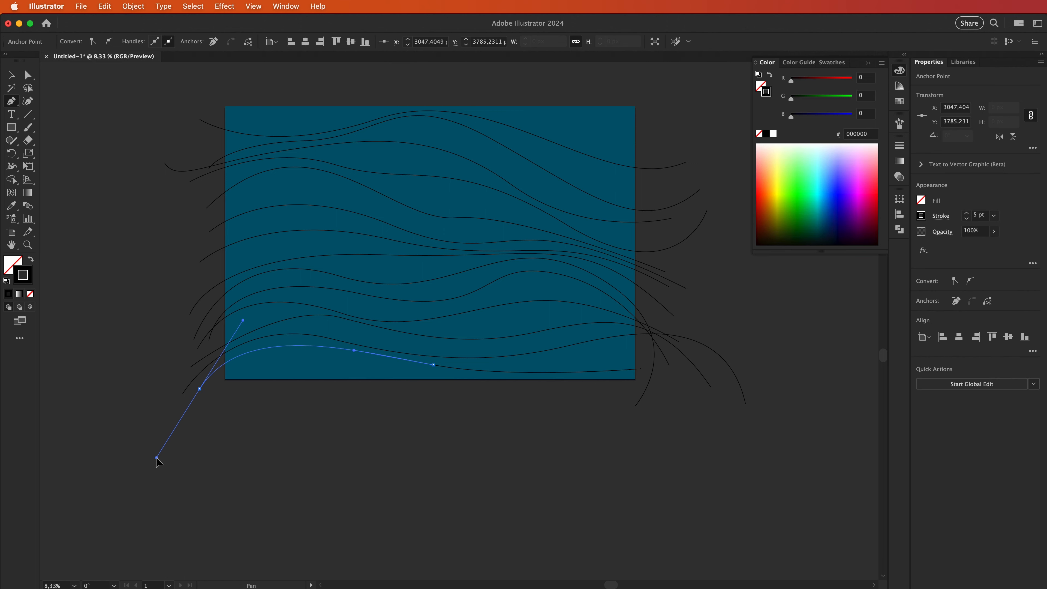
# Draw an open wave from left to right along the artboard's lower edge, ending beyond the right side, undoing and redrawing its first attempt
pyautogui.keyDown('super'); pyautogui.click(283, 428); pyautogui.keyUp('super')
pyautogui.moveTo(389, 367); pyautogui.dragTo(526, 402)
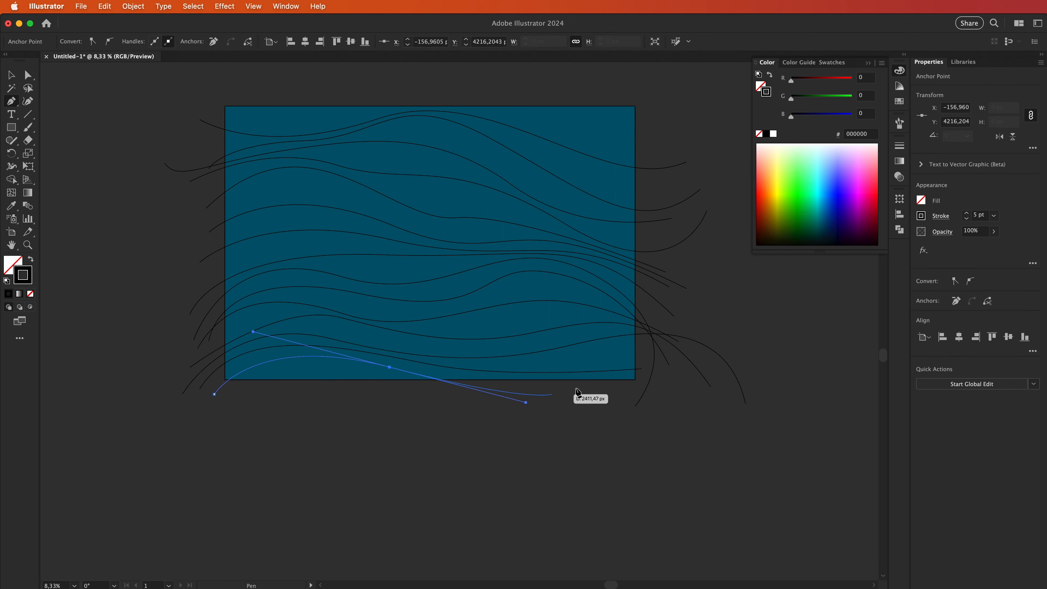
pyautogui.moveTo(685, 393); pyautogui.dragTo(733, 430)
pyautogui.scroll(1, 529, 407)
pyautogui.scroll(-1, 530, 388)
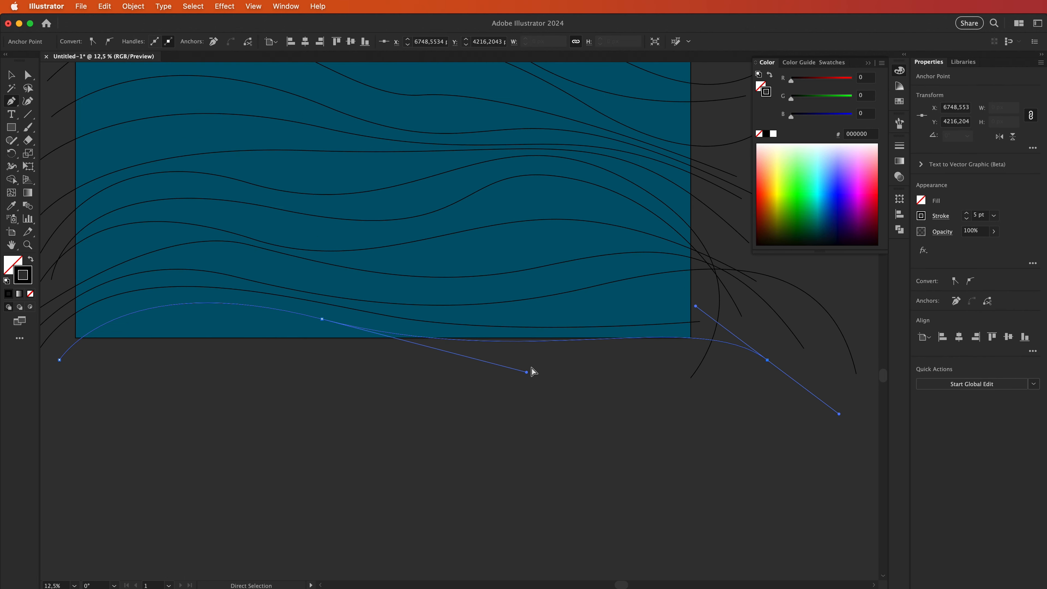
pyautogui.press('super+z')
pyautogui.press('super+z')
pyautogui.moveTo(315, 312); pyautogui.dragTo(514, 357)
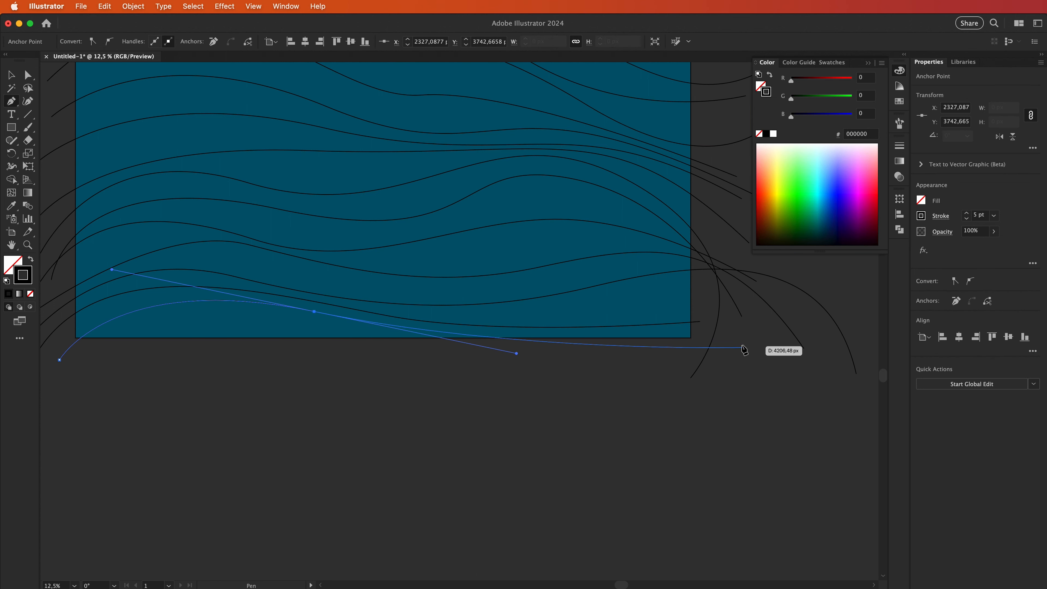
pyautogui.moveTo(736, 339); pyautogui.dragTo(762, 363)
pyautogui.keyDown('super'); pyautogui.click(681, 375); pyautogui.keyUp('super')
# Draw two nested open arches across the lower edge at the artboard's lower-left corner
pyautogui.click(114, 351)
pyautogui.moveTo(284, 351); pyautogui.dragTo(389, 416)
pyautogui.keyDown('super'); pyautogui.click(425, 387); pyautogui.keyUp('super')
pyautogui.click(75, 366)
pyautogui.moveTo(412, 357); pyautogui.dragTo(679, 464)
pyautogui.keyDown('super'); pyautogui.click(618, 436); pyautogui.keyUp('super')
# Draw a dipping open curve across the artboard's upper-right corner, from above the upper edge to beyond the right side
pyautogui.scroll(-2, 381, 354)
pyautogui.scroll(3, 381, 400)
pyautogui.scroll(2, 509, 296)
pyautogui.hscroll(1, 510, 297)
pyautogui.click(378, 264)
pyautogui.moveTo(572, 304)
pyautogui.mouseDown()
pyautogui.moveTo(635, 261)
pyautogui.moveTo(631, 245)
pyautogui.mouseUp()
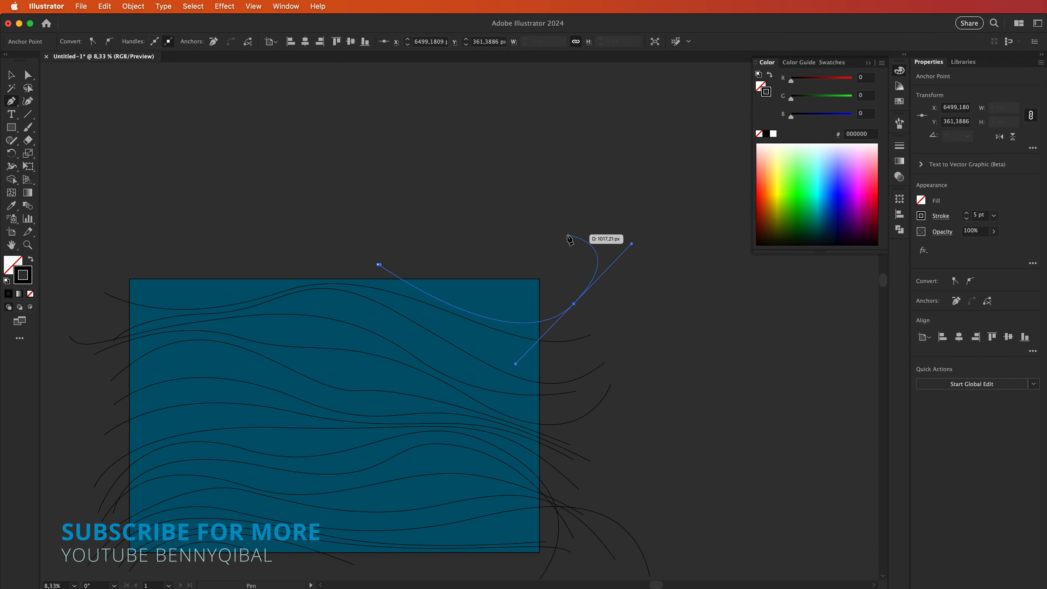
pyautogui.keyDown('super'); pyautogui.click(568, 241); pyautogui.keyUp('super')
# Draw two steeper open curves nested inside the upper-right corner curve, each ending just beyond the artboard's right side
pyautogui.scroll(2, 520, 287)
pyautogui.click(363, 250)
pyautogui.moveTo(567, 341); pyautogui.dragTo(687, 306)
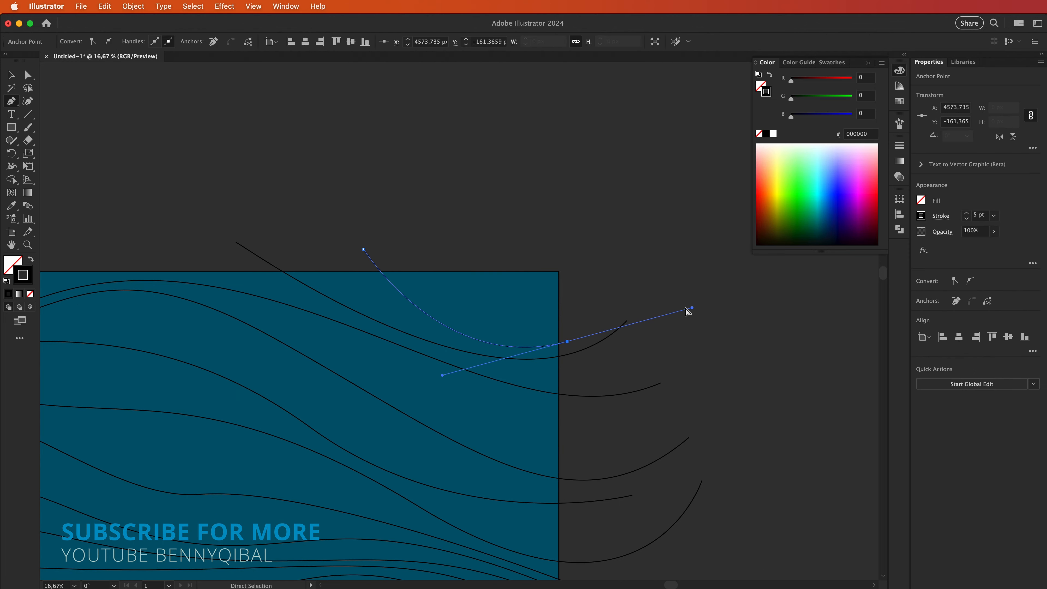
pyautogui.keyDown('super'); pyautogui.click(461, 251); pyautogui.keyUp('super')
pyautogui.click(435, 234)
pyautogui.moveTo(577, 328); pyautogui.dragTo(673, 317)
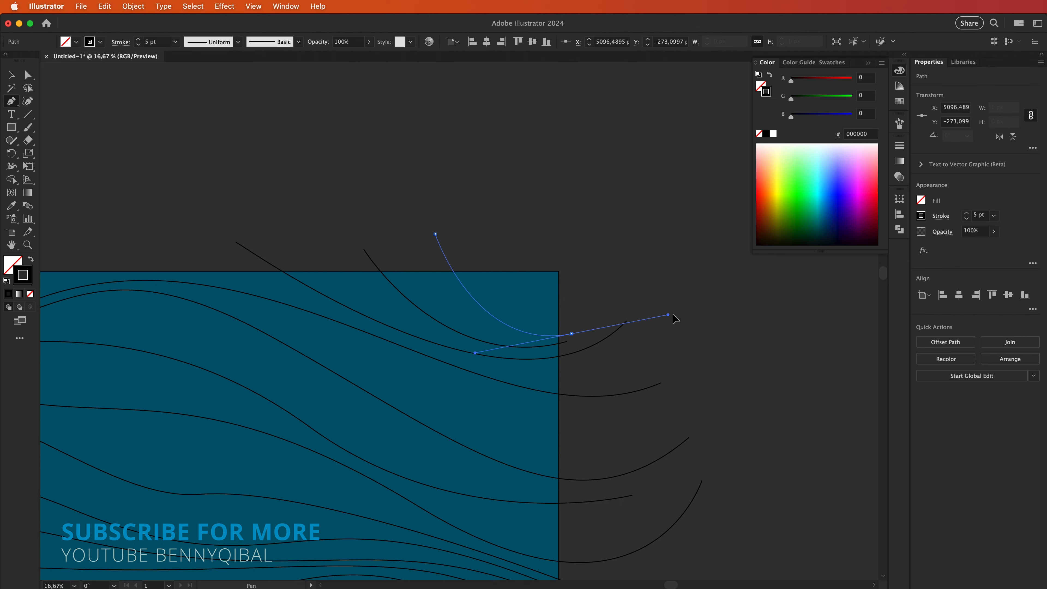
pyautogui.keyDown('super'); pyautogui.click(586, 250); pyautogui.keyUp('super')
# Draw a short dipping curve from right to left inside the artboard's upper-right corner, undoing a first try from the opposite direction
pyautogui.click(495, 250)
pyautogui.moveTo(587, 298); pyautogui.dragTo(663, 272)
pyautogui.press('super+z')
pyautogui.press('super+z')
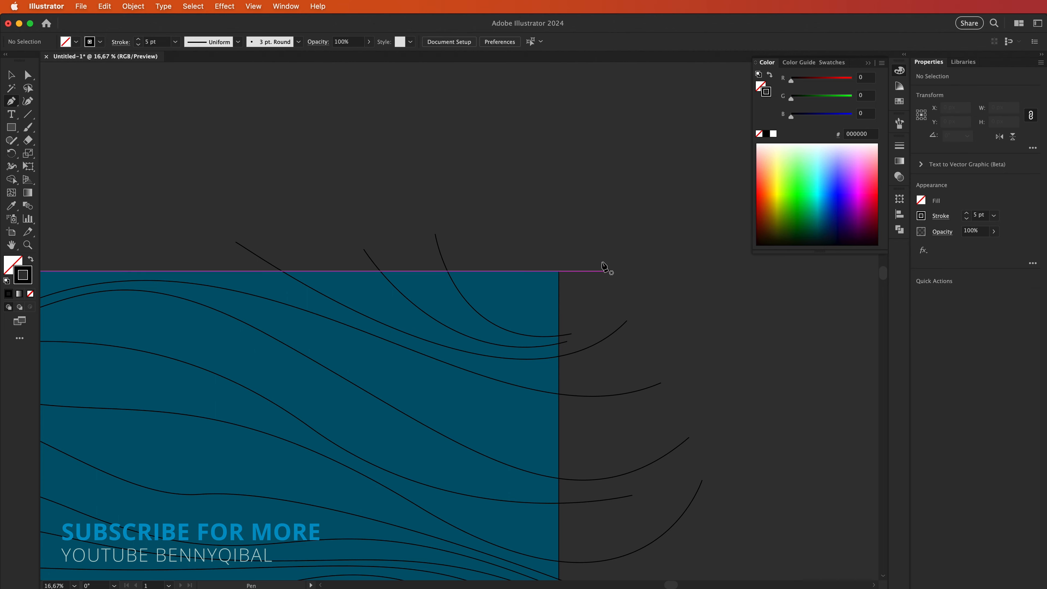
pyautogui.click(594, 257)
pyautogui.moveTo(452, 263); pyautogui.dragTo(388, 159)
pyautogui.keyDown('super'); pyautogui.click(339, 192); pyautogui.keyUp('super')
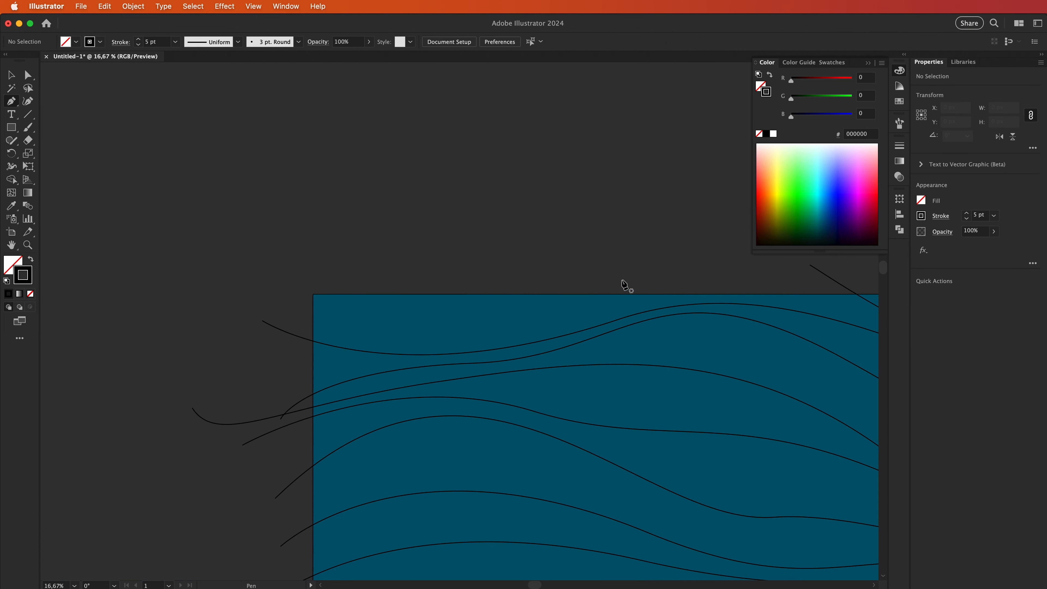
# Draw a long dipping curve from right to left across the artboard's upper-left corner, ending beyond the left side
pyautogui.click(658, 272)
pyautogui.moveTo(438, 342); pyautogui.dragTo(313, 341)
pyautogui.moveTo(211, 298)
pyautogui.mouseDown()
pyautogui.moveTo(201, 274)
pyautogui.moveTo(182, 275)
pyautogui.mouseUp()
pyautogui.keyDown('super'); pyautogui.click(189, 278); pyautogui.keyUp('super')
# Draw two smaller dipping curves from left to right, nested above the long one at the artboard's upper-left corner
pyautogui.click(265, 291)
pyautogui.moveTo(583, 258); pyautogui.dragTo(692, 181)
pyautogui.keyDown('super'); pyautogui.click(571, 182); pyautogui.keyUp('super')
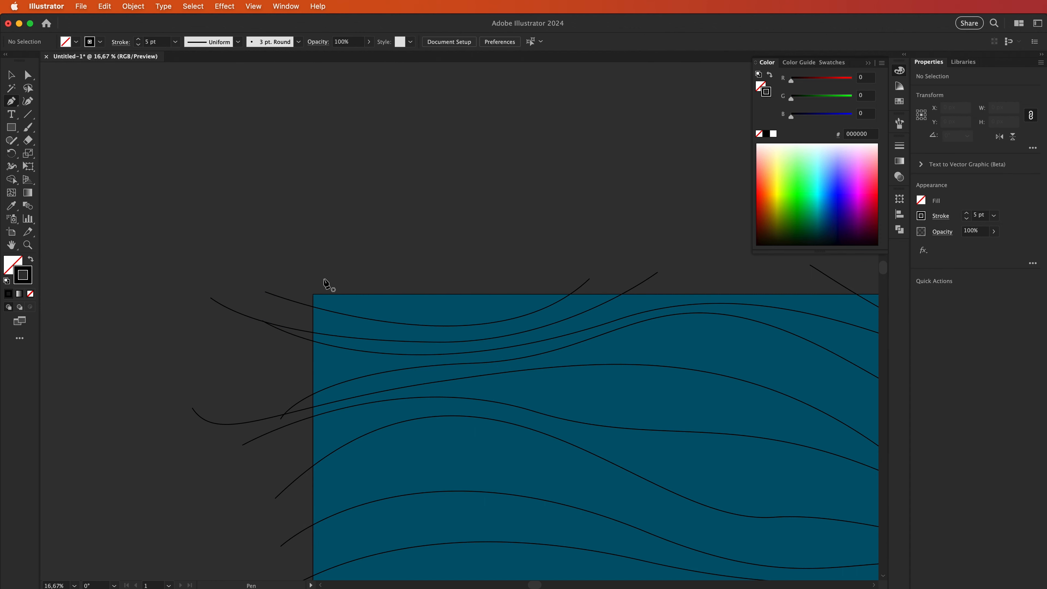
pyautogui.click(319, 278)
pyautogui.moveTo(555, 290); pyautogui.dragTo(631, 234)
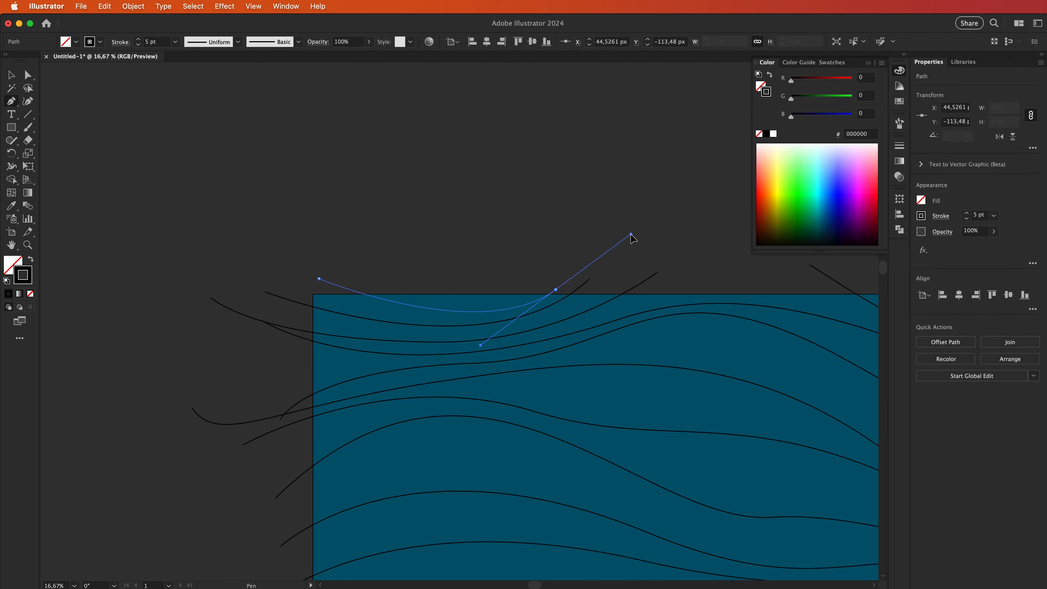
pyautogui.keyDown('super'); pyautogui.click(562, 206); pyautogui.keyUp('super')
# Select the background with all the lines, split it using Pathfinder Divide and ungroup the resulting pieces
pyautogui.scroll(-4, 387, 273)
pyautogui.hscroll(1, 383, 277)
pyautogui.scroll(2, 375, 274)
pyautogui.moveTo(367, 270); pyautogui.dragTo(319, 228)
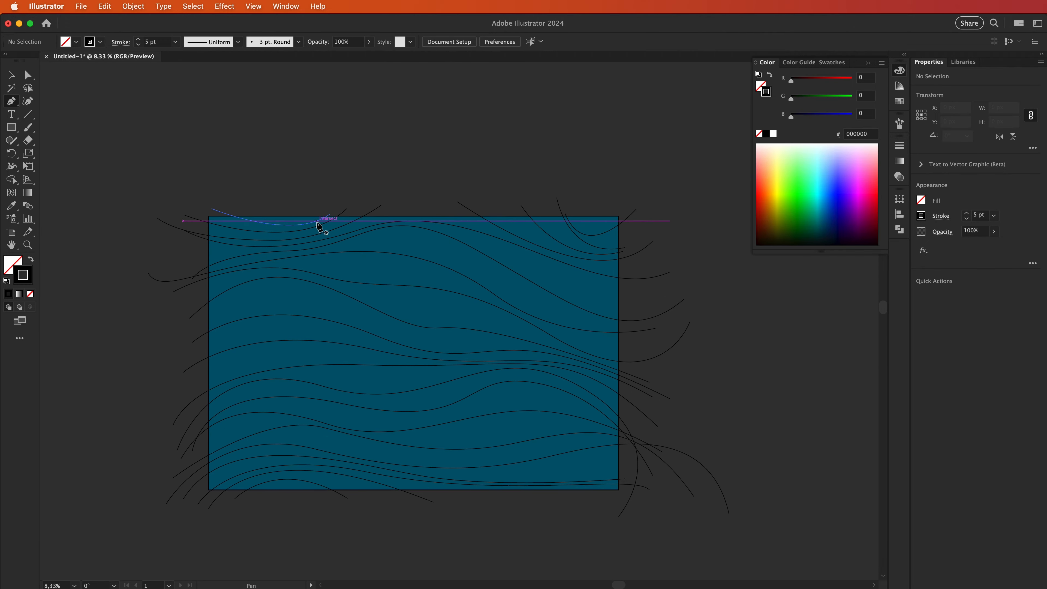
pyautogui.click(11, 76)
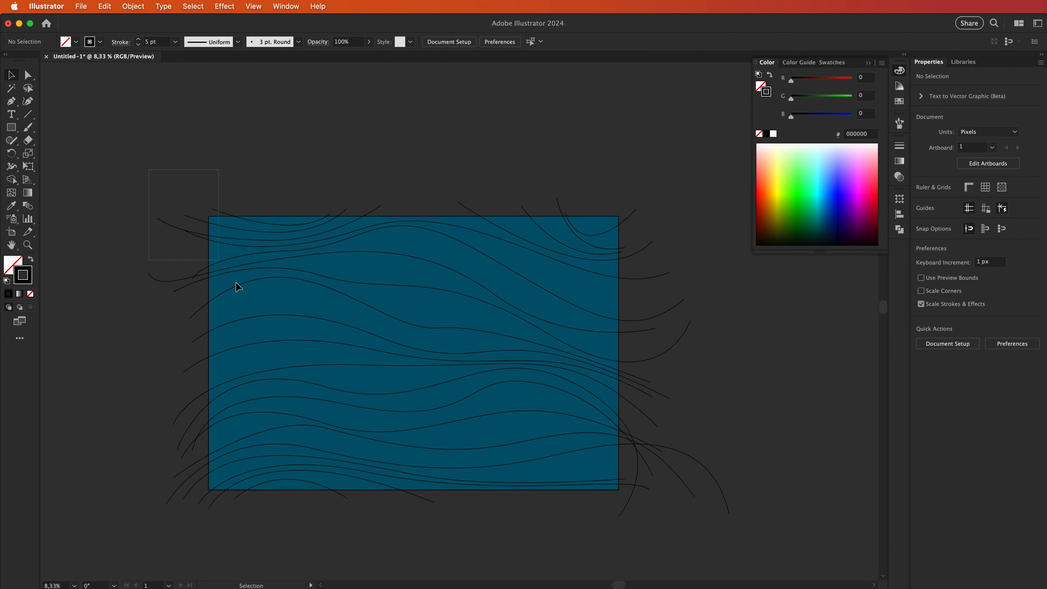
pyautogui.press('super+a')
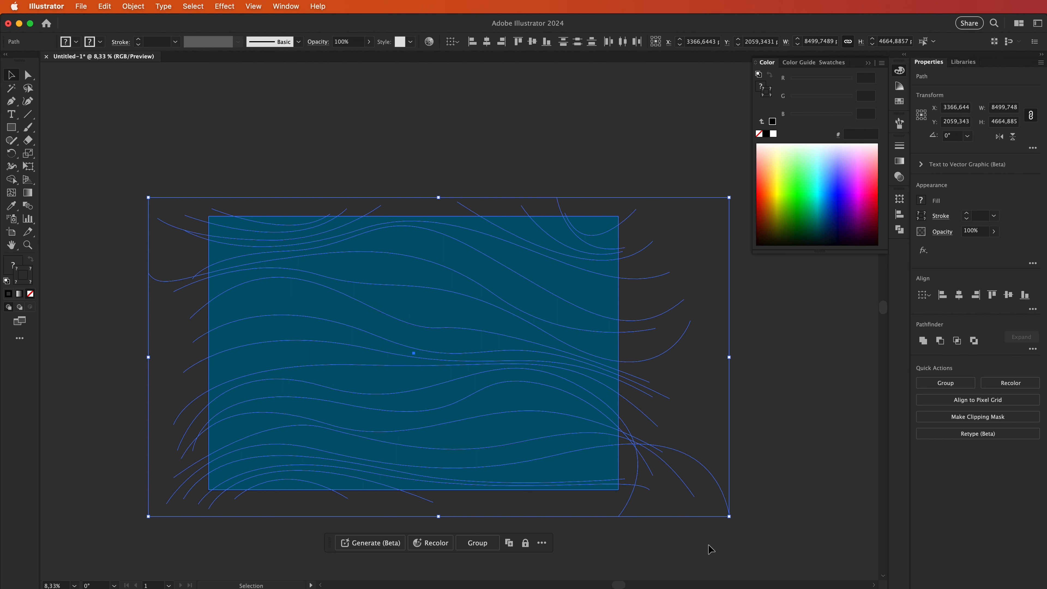
pyautogui.click(898, 230)
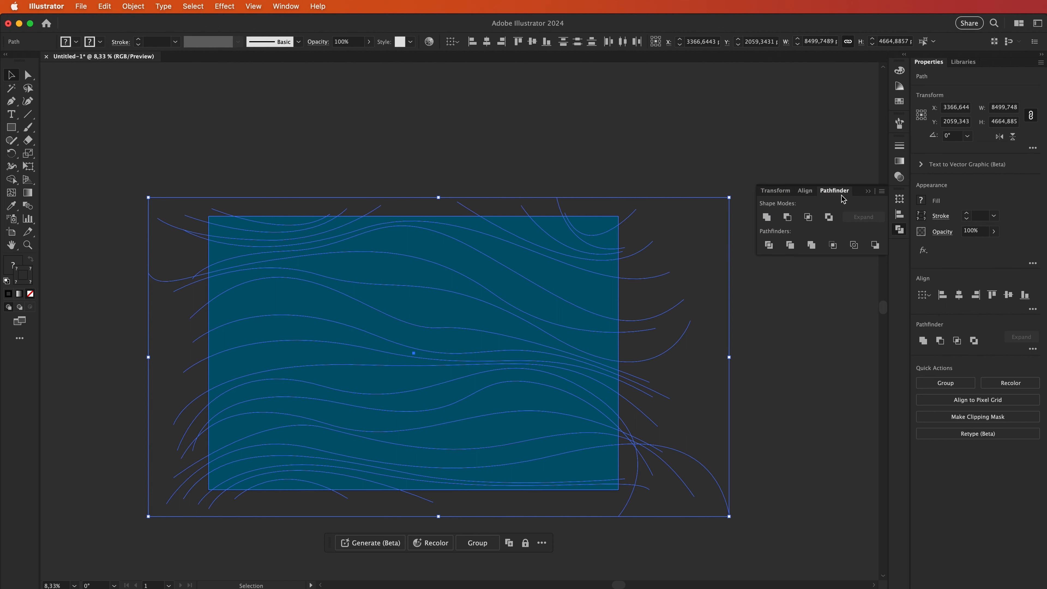
pyautogui.click(295, 9)
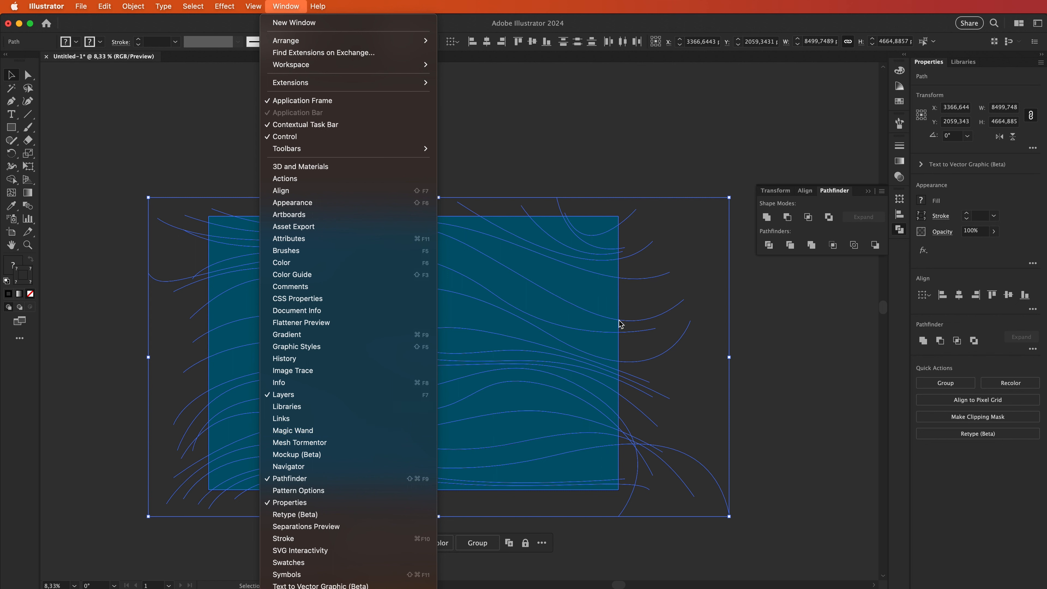
pyautogui.click(807, 235)
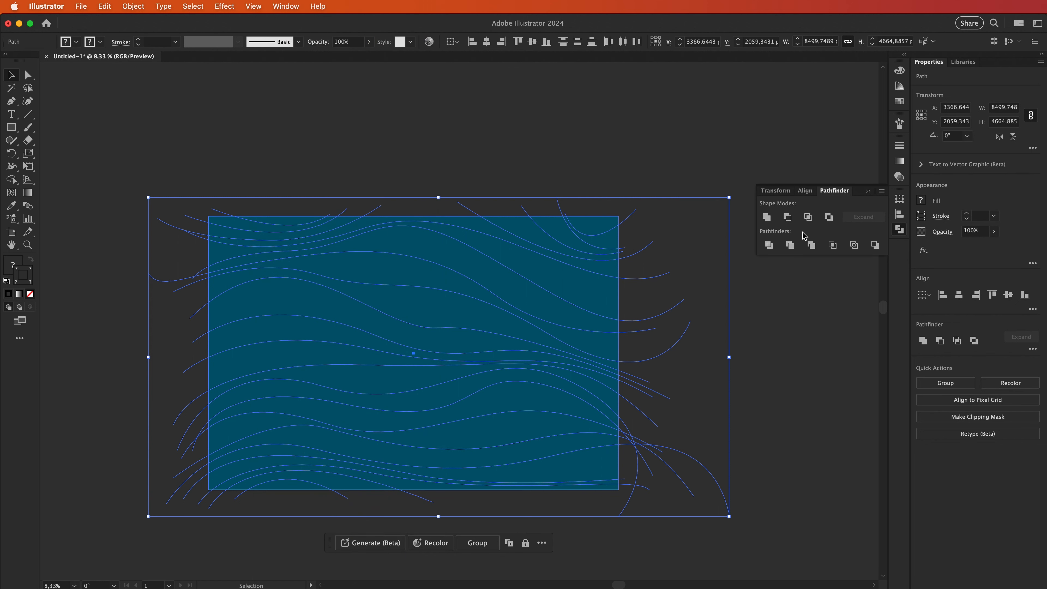
pyautogui.click(769, 244)
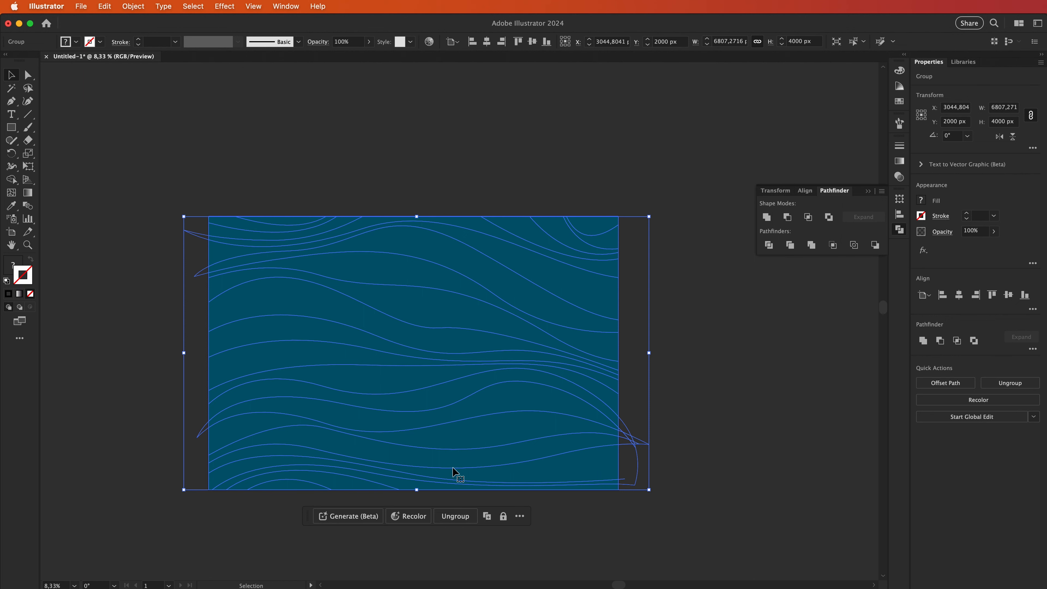
pyautogui.click(459, 517)
pyautogui.click(663, 460)
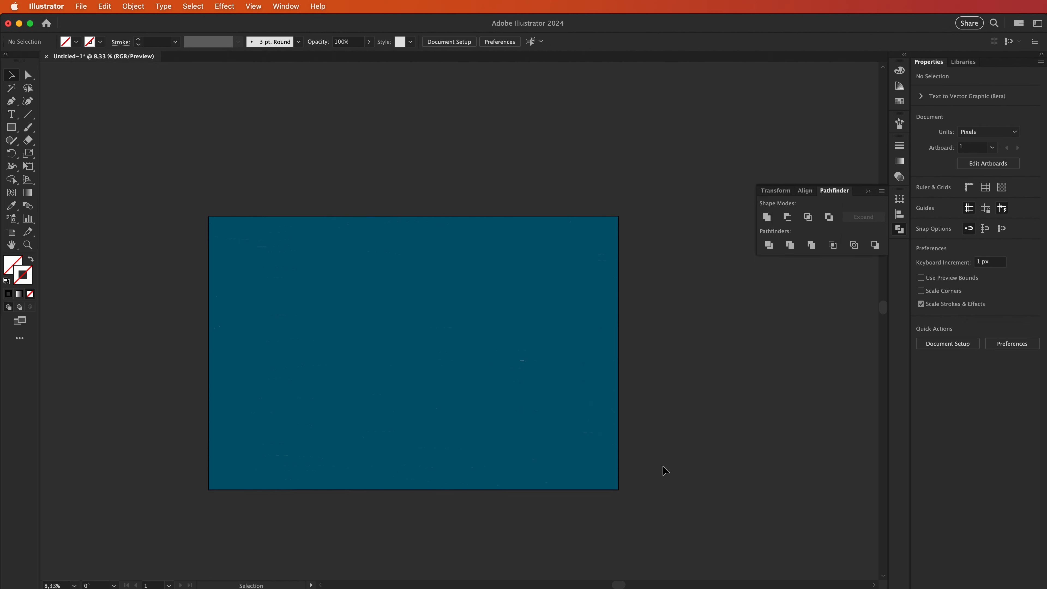
# Delete the unfilled pieces beyond the artboard's lower-right side and switch the artwork to Outline view
pyautogui.moveTo(623, 391); pyautogui.dragTo(623, 391)
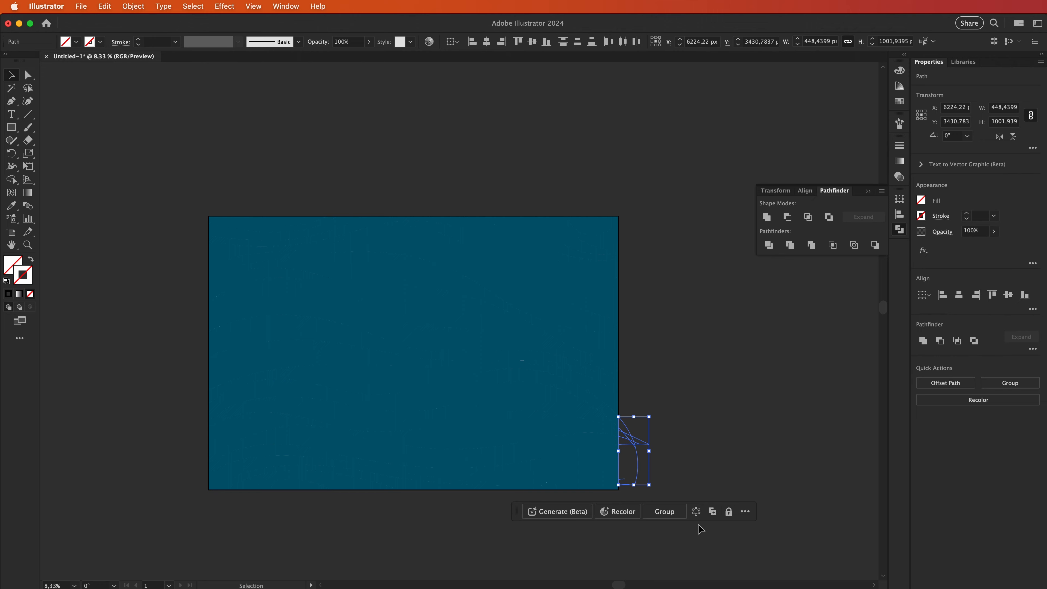
pyautogui.click(646, 339)
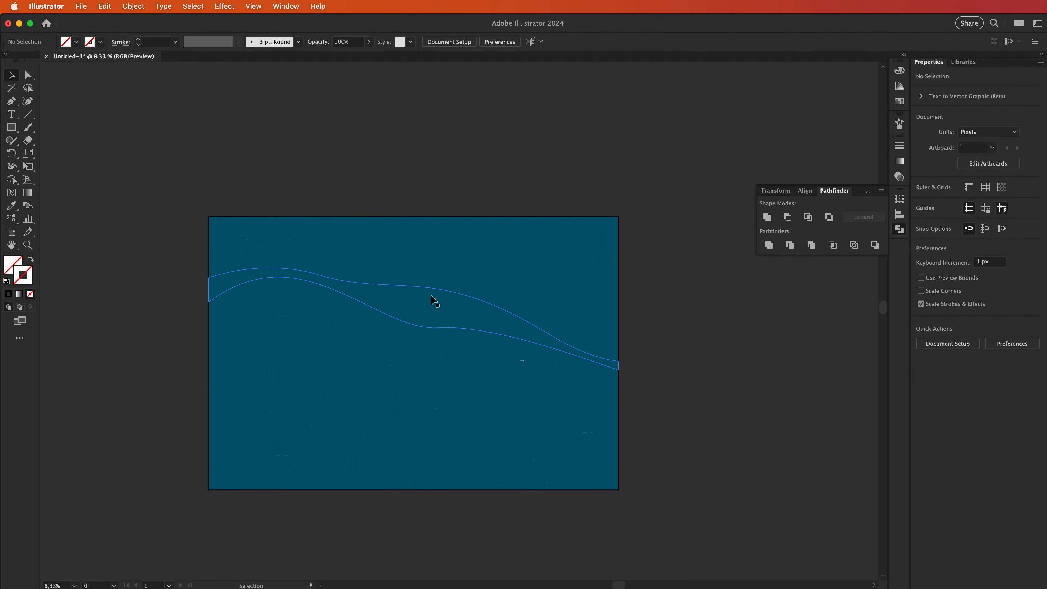
pyautogui.click(252, 7)
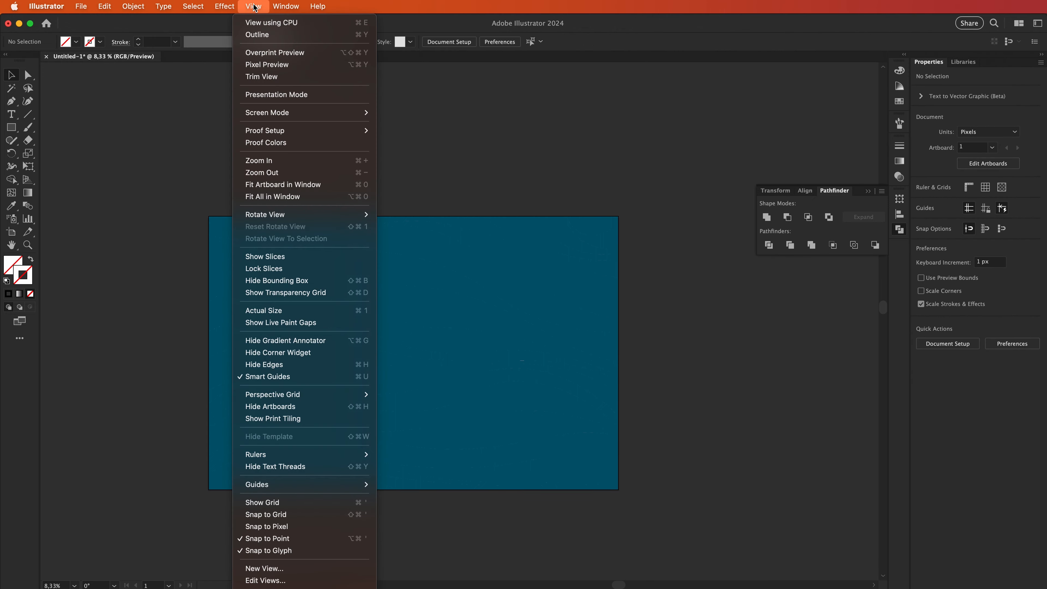
pyautogui.click(288, 34)
pyautogui.scroll(-2, 379, 242)
pyautogui.hscroll(-1, 380, 242)
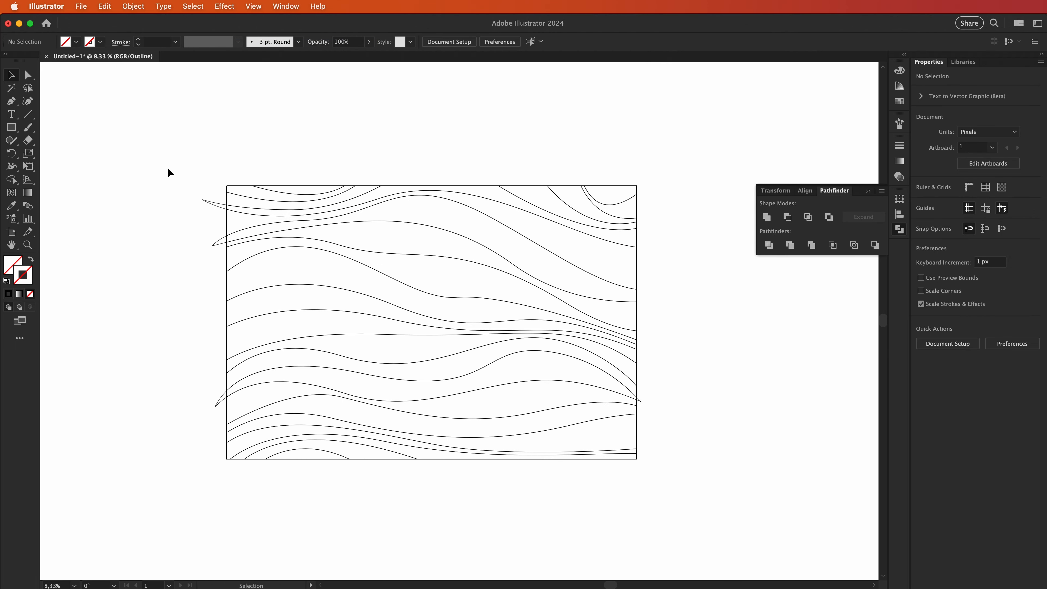
# Delete the leftover slivers beyond the artboard's left and right sides and return to the filled preview
pyautogui.moveTo(207, 297); pyautogui.dragTo(220, 484)
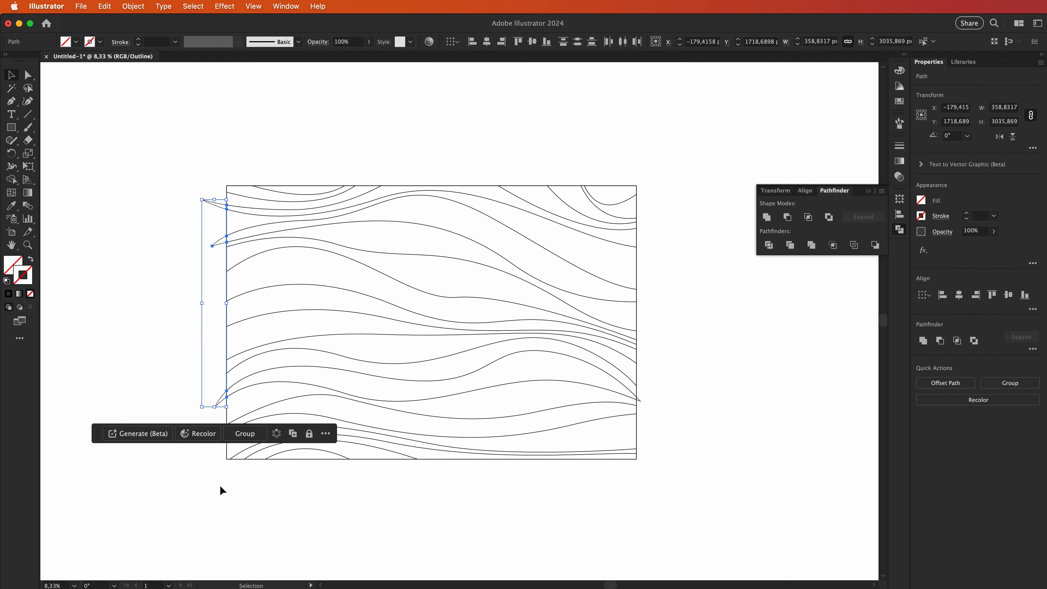
pyautogui.press('Delete')
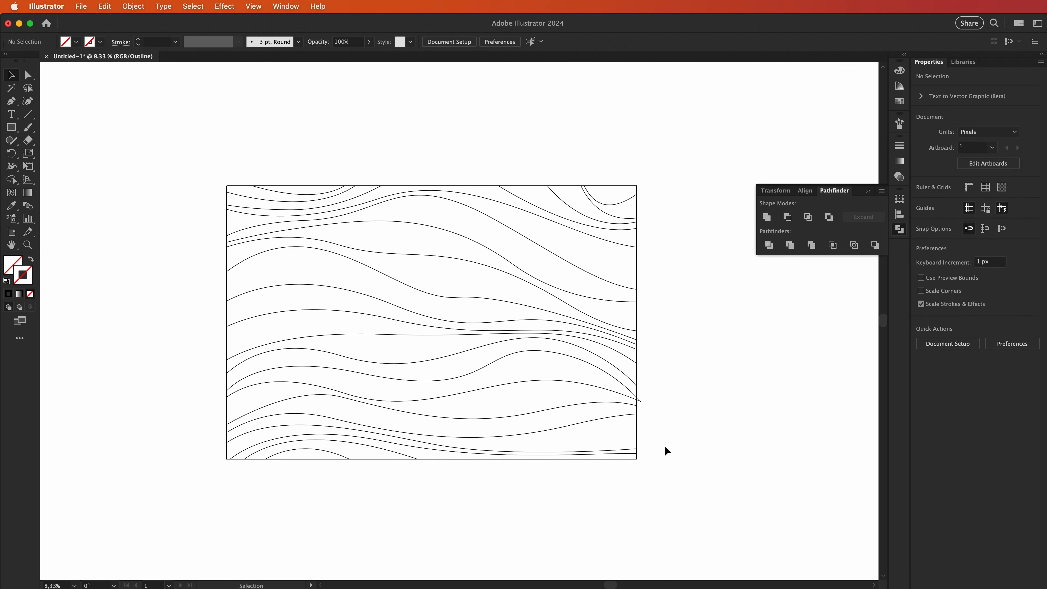
pyautogui.moveTo(638, 386); pyautogui.dragTo(638, 385)
pyautogui.press('Delete')
pyautogui.click(249, 8)
pyautogui.click(258, 35)
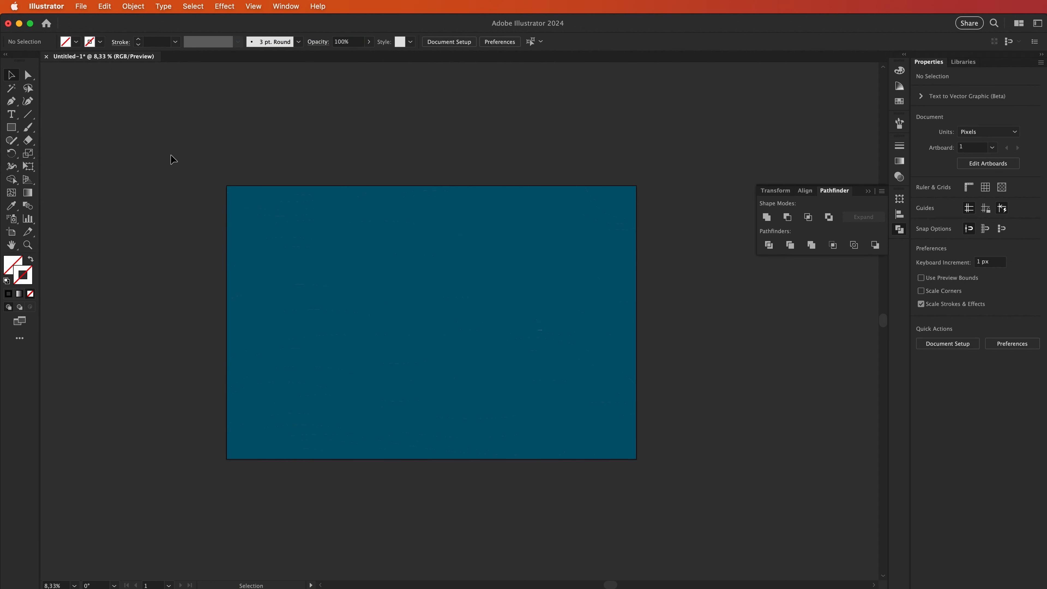
# Draw a square about 599 px wide above the artboard's upper-left corner and fill it with the background's sampled teal
pyautogui.click(11, 127)
pyautogui.scroll(2, 217, 126)
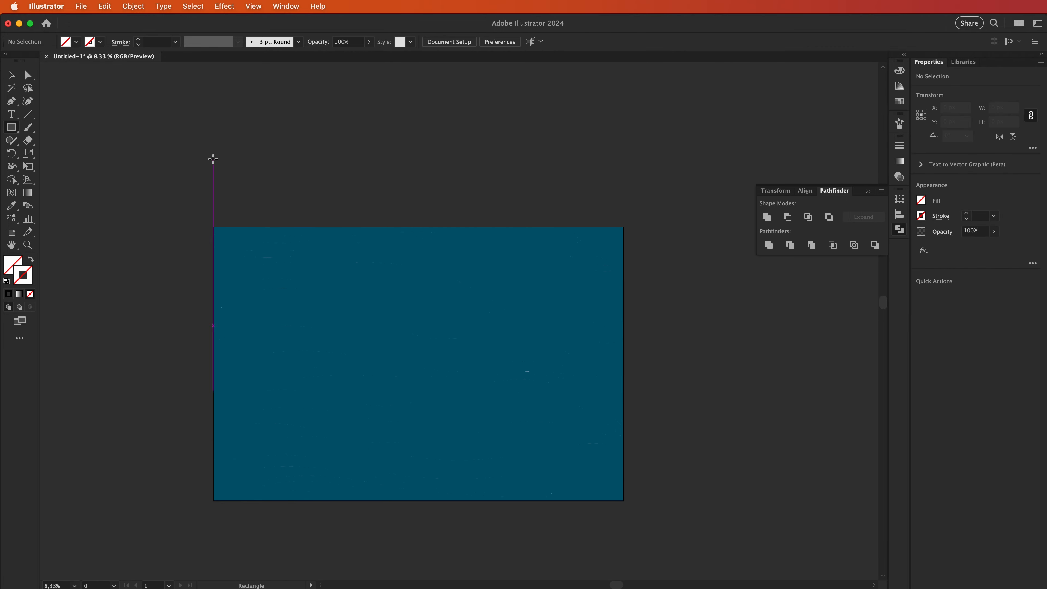
pyautogui.moveTo(169, 143); pyautogui.dragTo(211, 184)
pyautogui.click(13, 264)
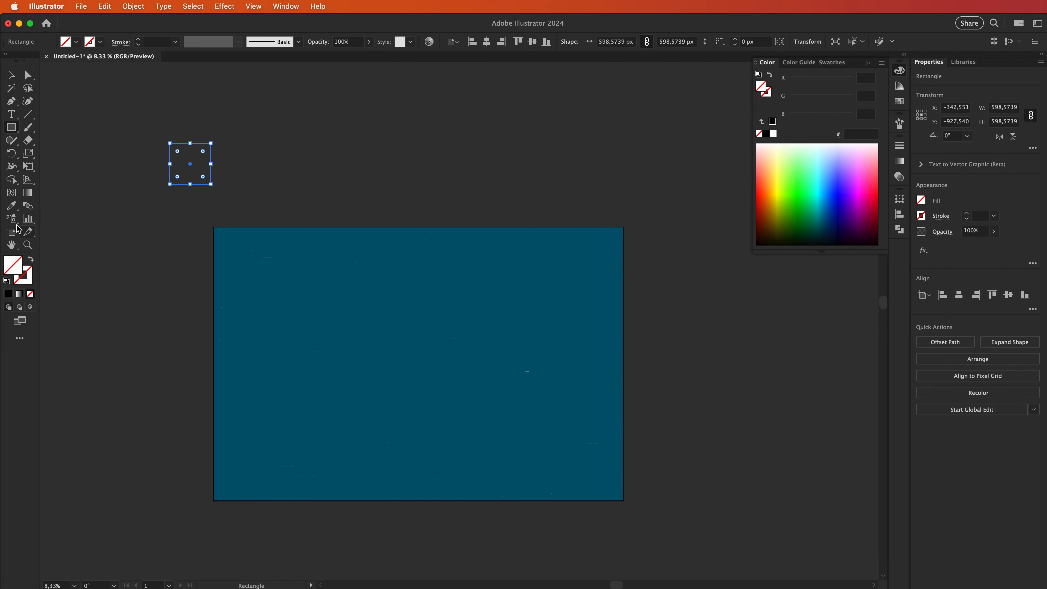
pyautogui.click(11, 206)
pyautogui.click(266, 263)
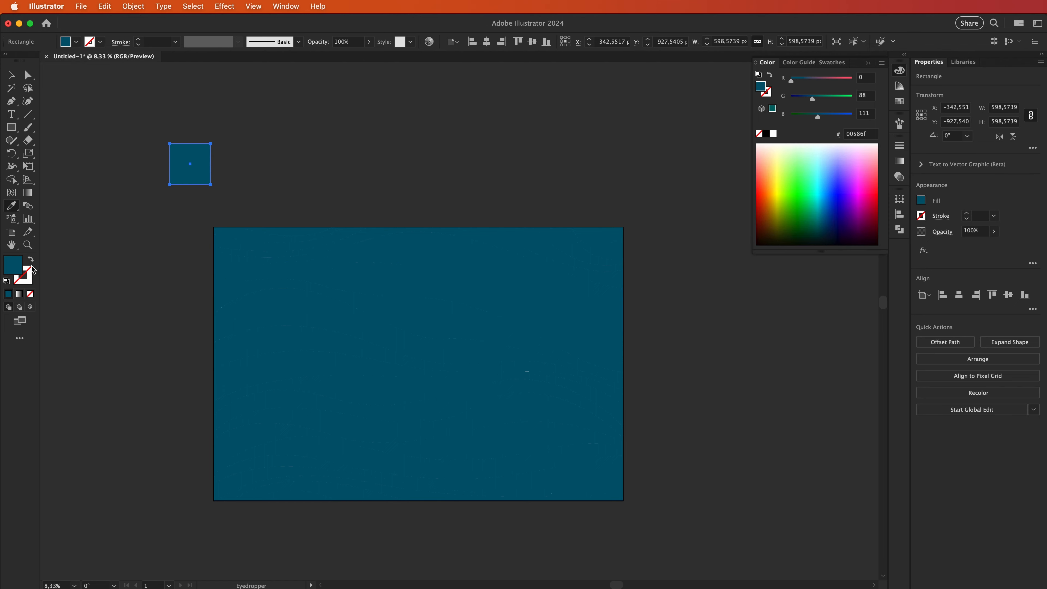
# Duplicate the teal square to its right and fill the copy with light blue 27d6ff
pyautogui.click(11, 76)
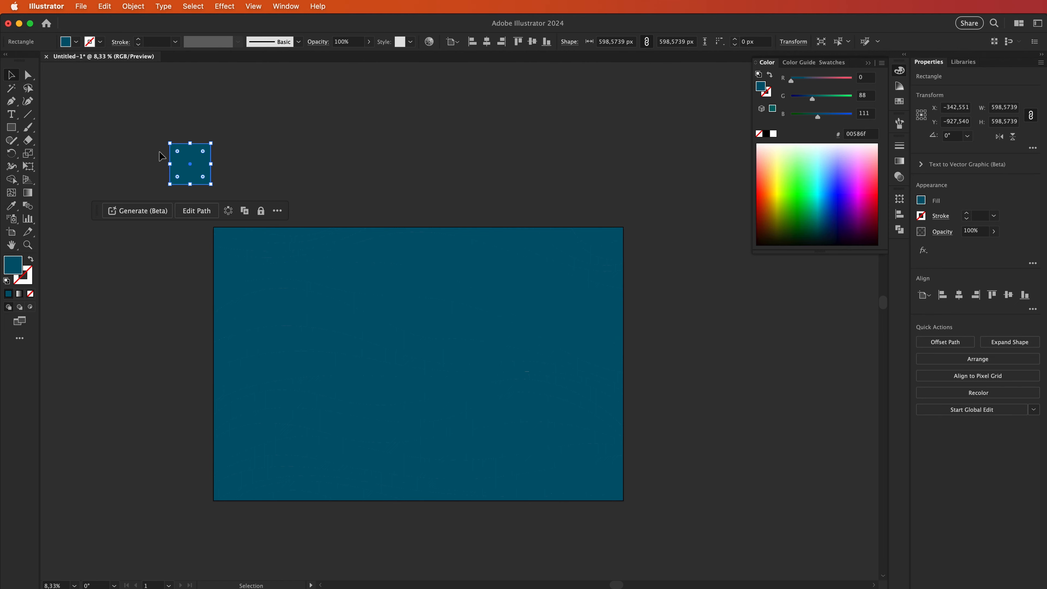
pyautogui.moveTo(198, 162); pyautogui.dragTo(265, 190)
pyautogui.scroll(2, 201, 156)
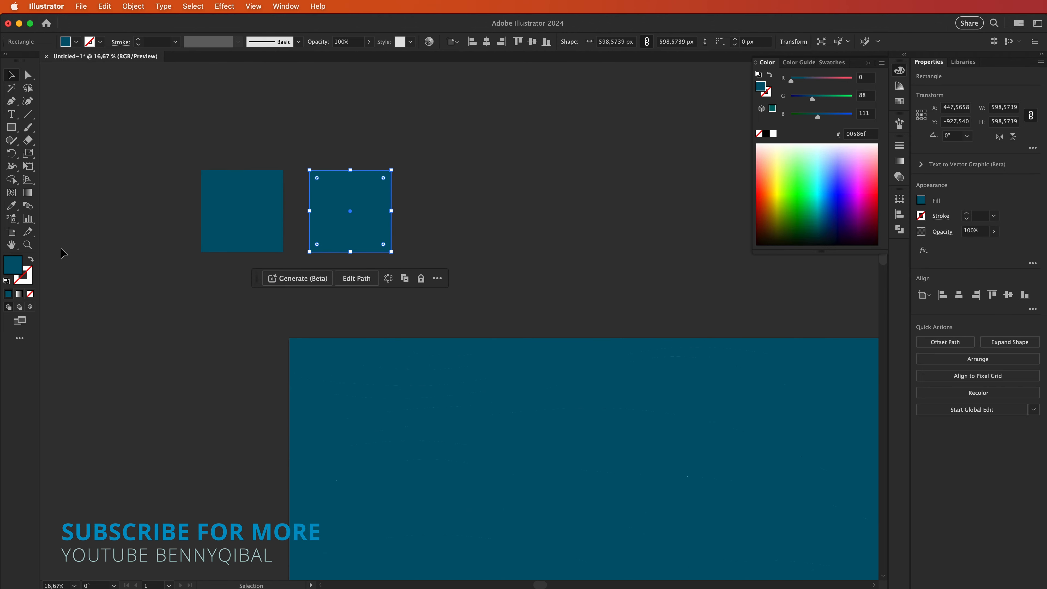
pyautogui.doubleClick(21, 266)
pyautogui.write('27d6ff')
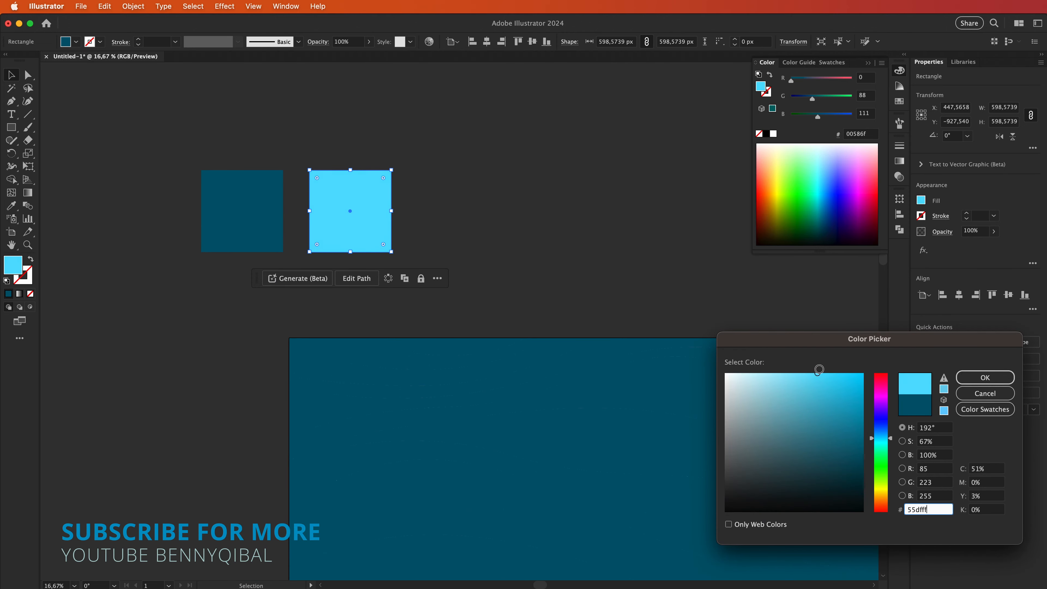
pyautogui.click(984, 378)
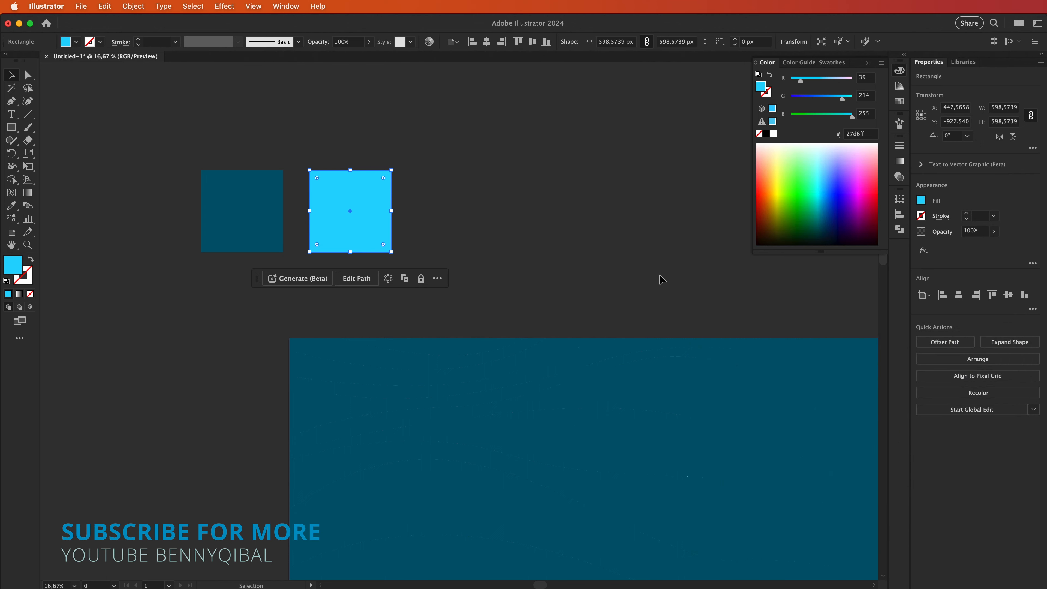
pyautogui.click(289, 109)
# Select the divided wave shapes on the artboard and fill them with the white-to-black linear gradient
pyautogui.scroll(-2, 343, 215)
pyautogui.hscroll(2, 422, 229)
pyautogui.scroll(-1, 422, 228)
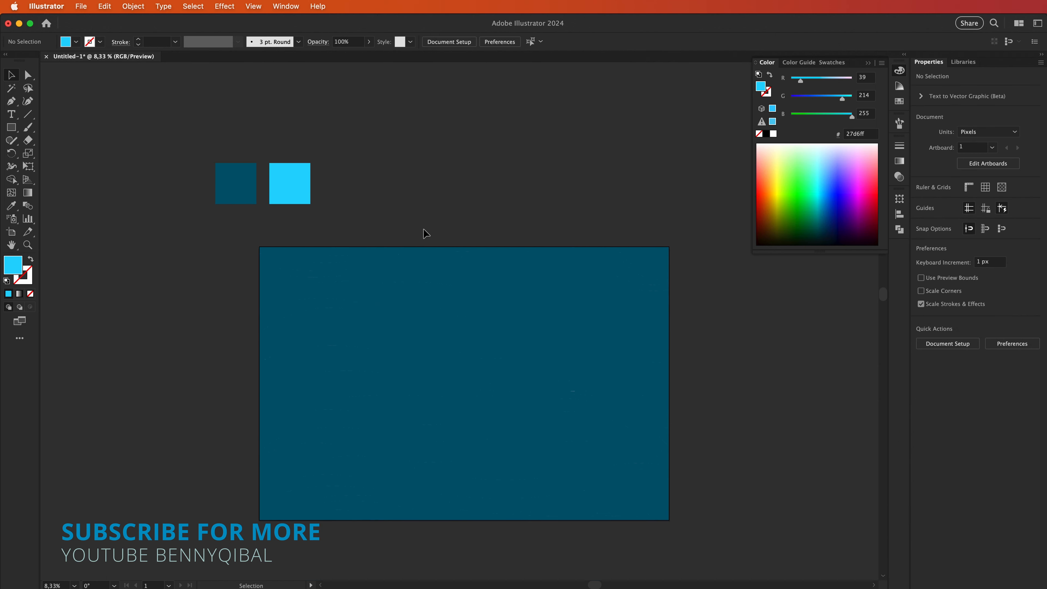
pyautogui.click(587, 508)
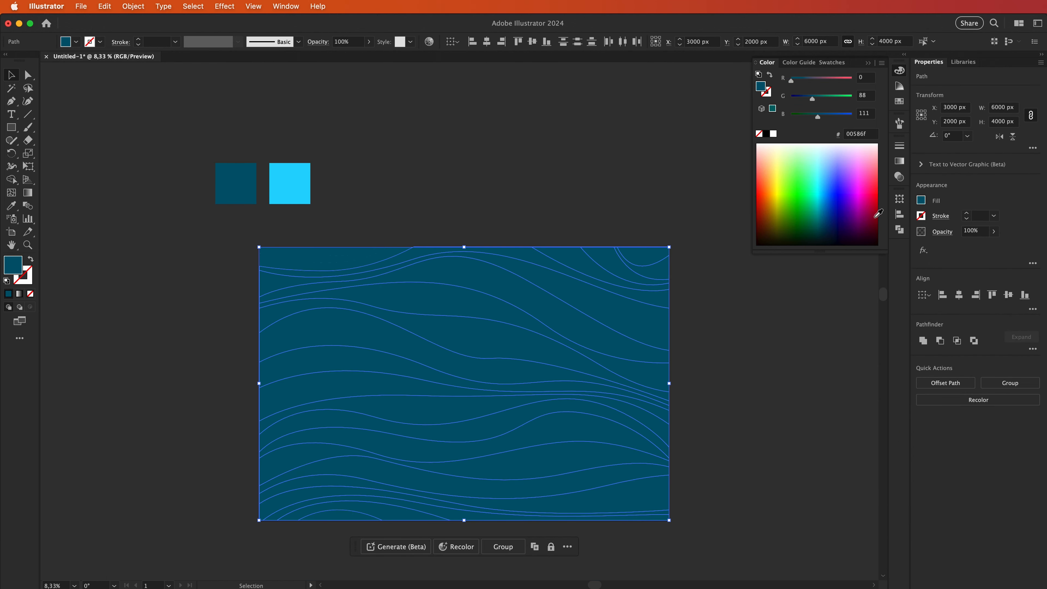
pyautogui.click(902, 163)
pyautogui.click(830, 223)
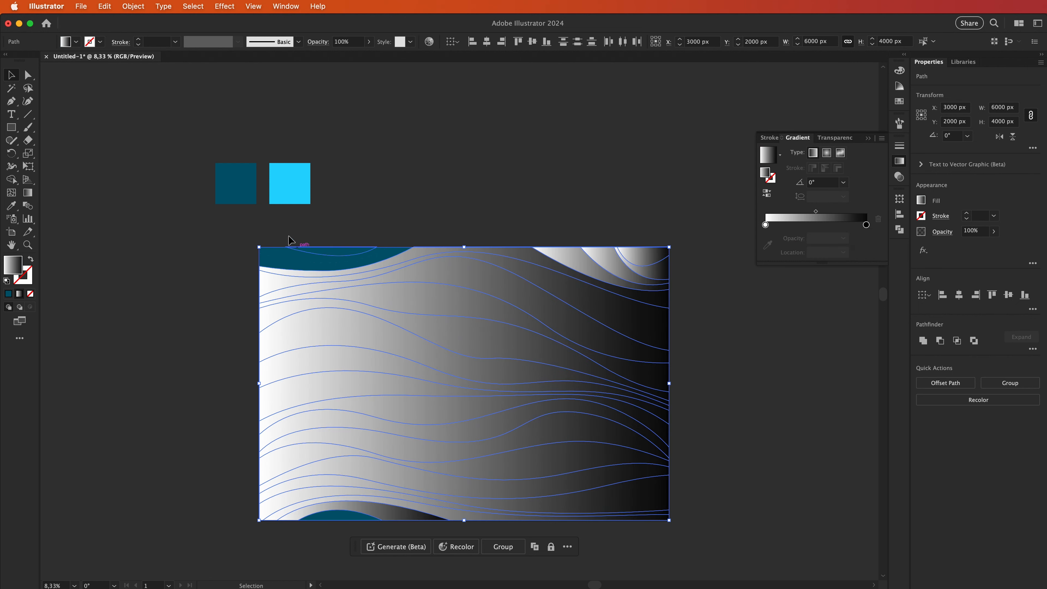
# Apply the linear gradient to all selected wave shapes and set its starting stop to the light blue sampled from the square
pyautogui.moveTo(746, 564); pyautogui.dragTo(743, 550)
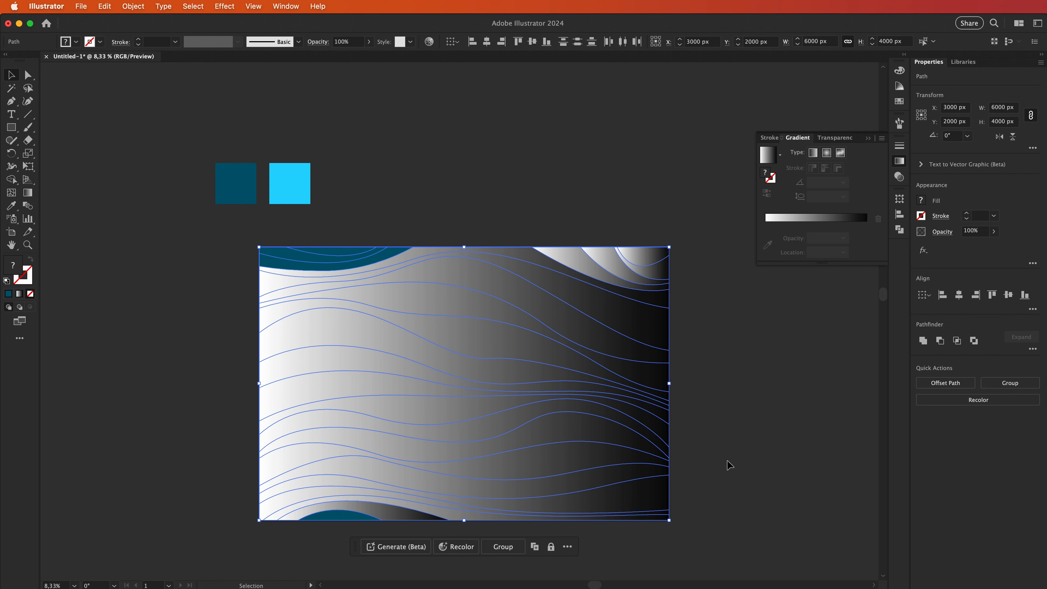
pyautogui.click(778, 223)
pyautogui.click(765, 224)
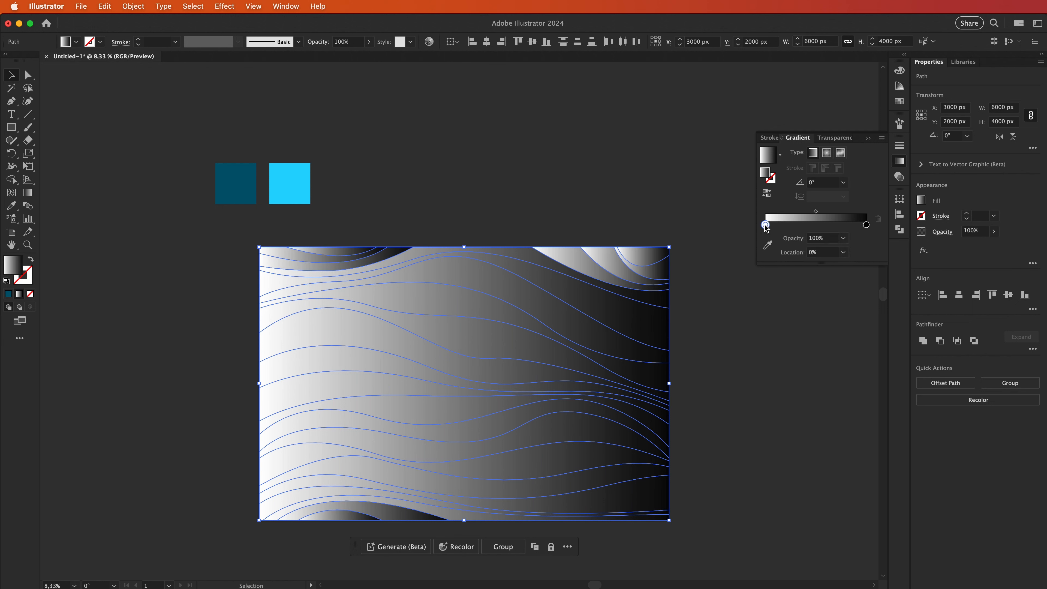
pyautogui.click(767, 245)
pyautogui.click(289, 181)
pyautogui.press('Escape')
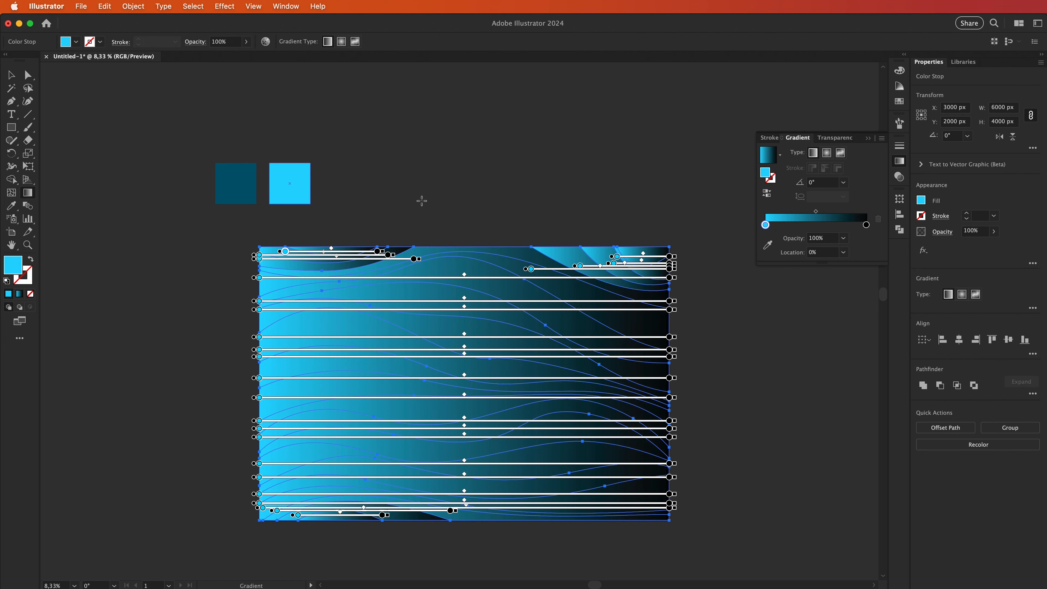
# Set the gradient's end stop to the sampled dark teal and shift the midpoint slightly toward the light blue stop
pyautogui.click(865, 225)
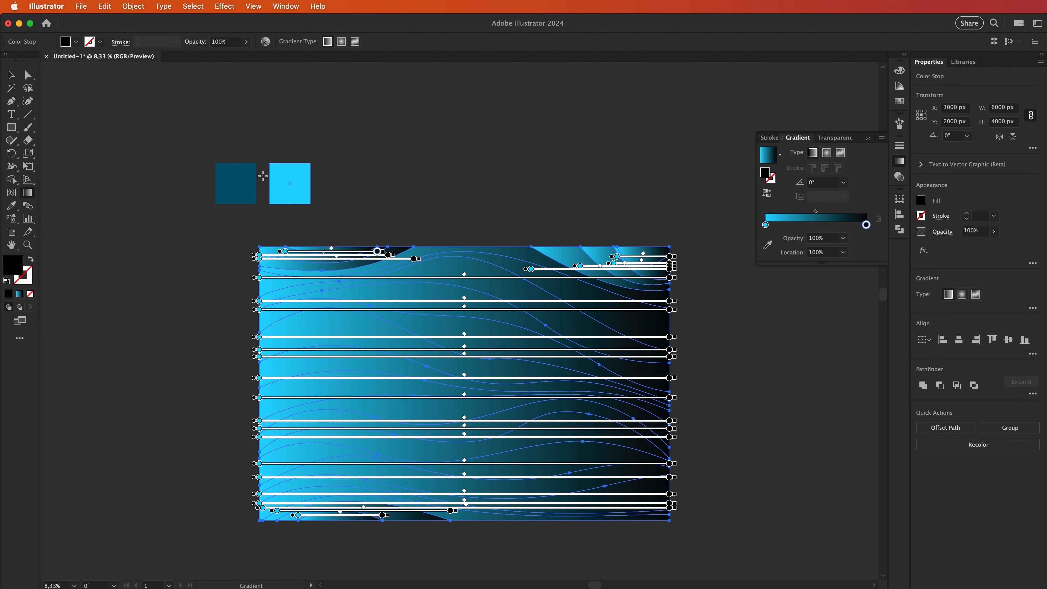
pyautogui.click(767, 246)
pyautogui.click(235, 185)
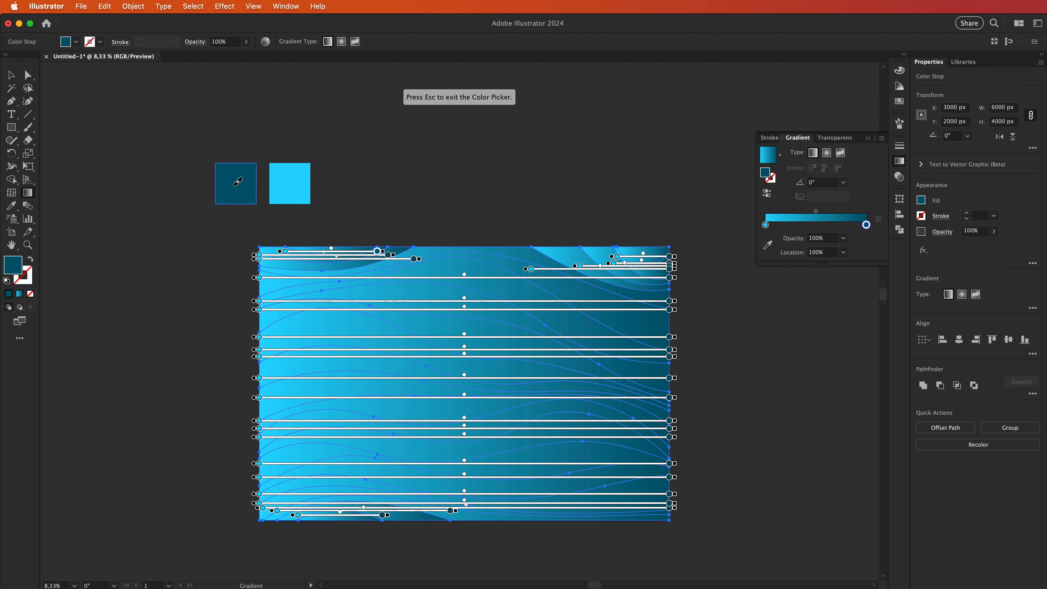
pyautogui.press('Escape')
pyautogui.moveTo(816, 211); pyautogui.dragTo(813, 211)
# Try changing the gradient's starting stop to the slightly darker blue 27c0ff
pyautogui.doubleClick(765, 225)
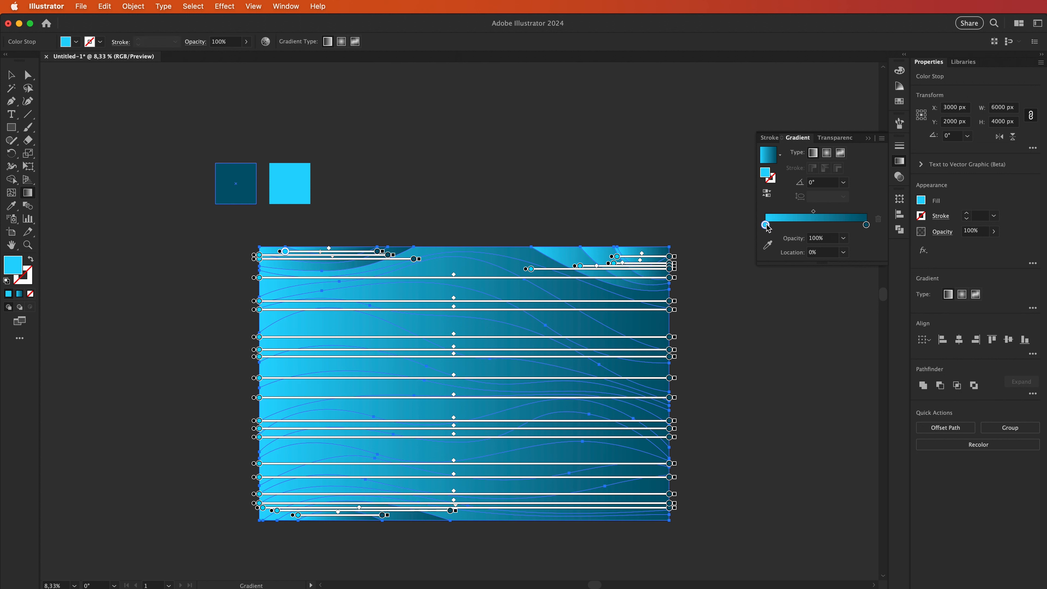
pyautogui.moveTo(822, 291)
pyautogui.mouseDown()
pyautogui.moveTo(805, 291)
pyautogui.moveTo(823, 291)
pyautogui.mouseUp()
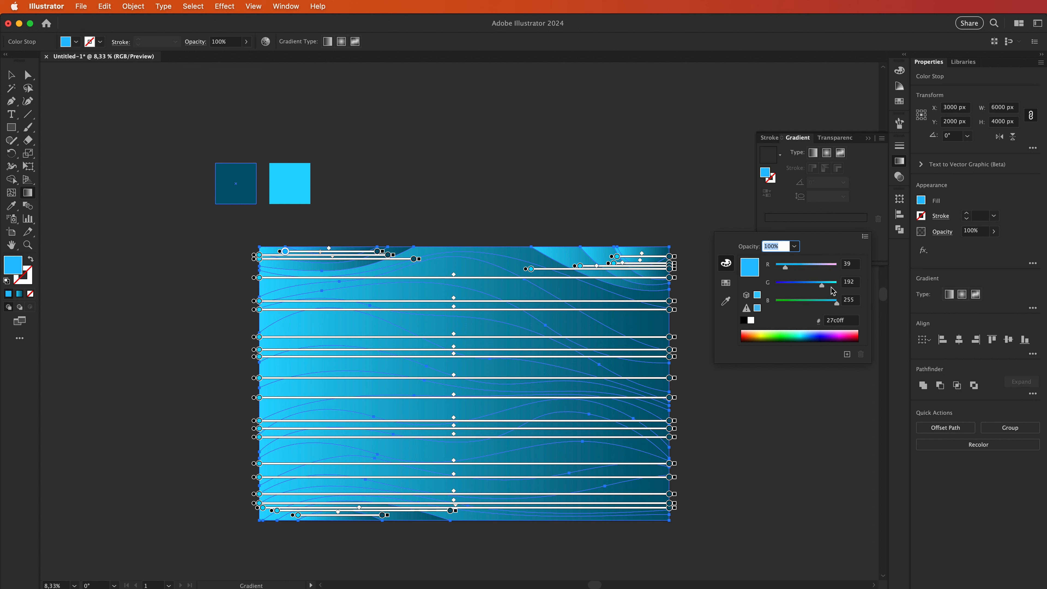
pyautogui.click(838, 230)
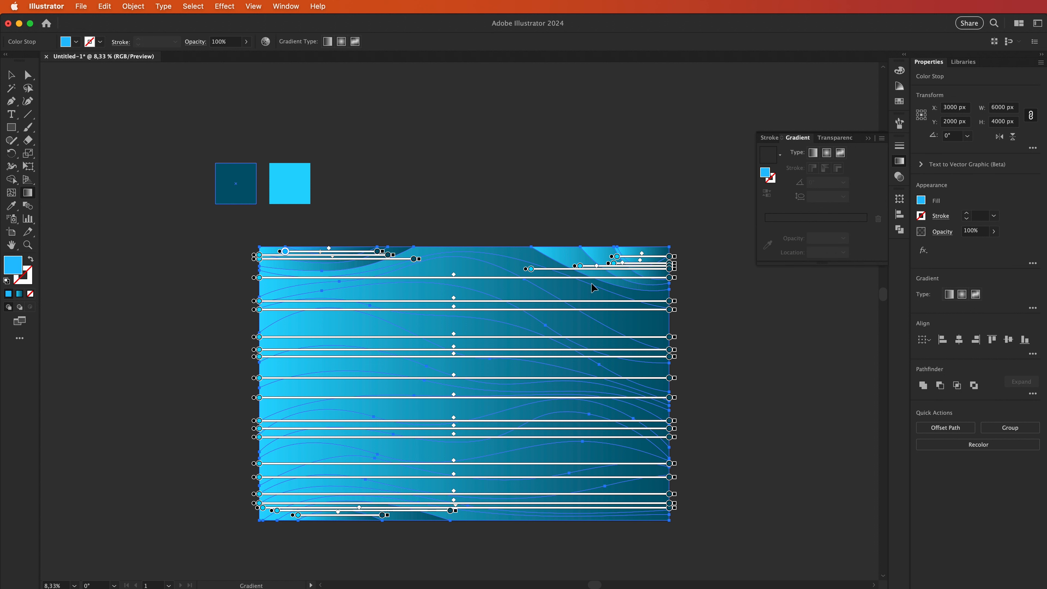
pyautogui.press('v')
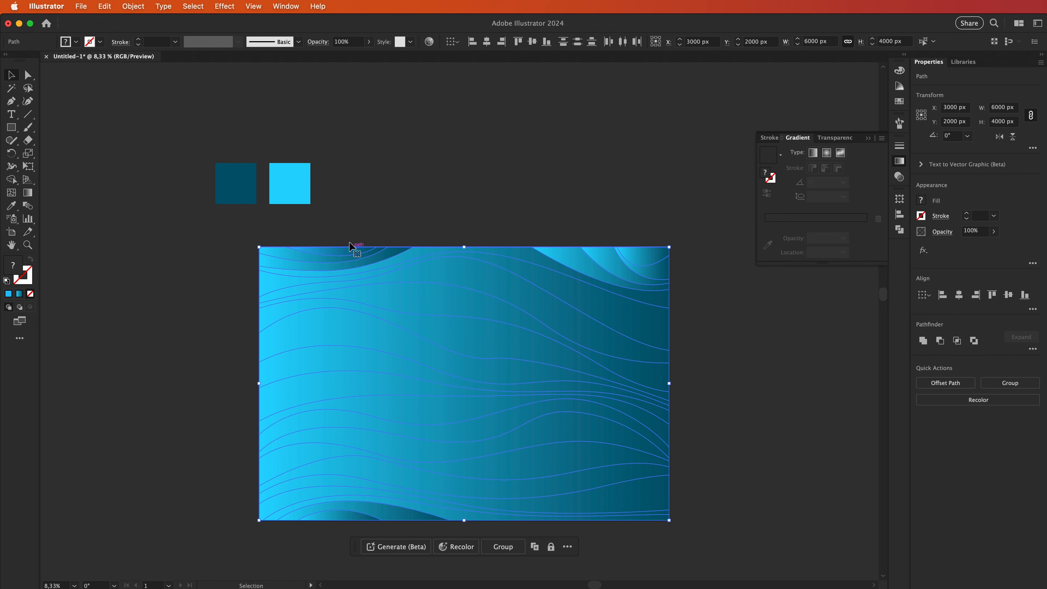
# Redraw the gradient direction across all shapes, finishing with a very short vertical gradient above the artboard, and deselect everything
pyautogui.click(26, 194)
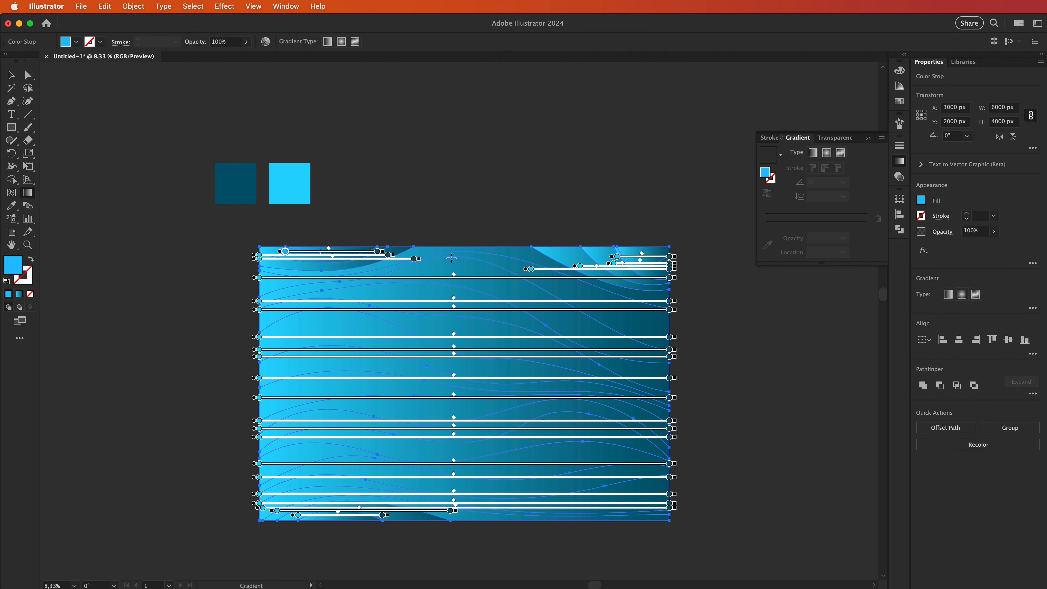
pyautogui.moveTo(437, 235)
pyautogui.mouseDown()
pyautogui.moveTo(550, 326)
pyautogui.moveTo(619, 364)
pyautogui.mouseUp()
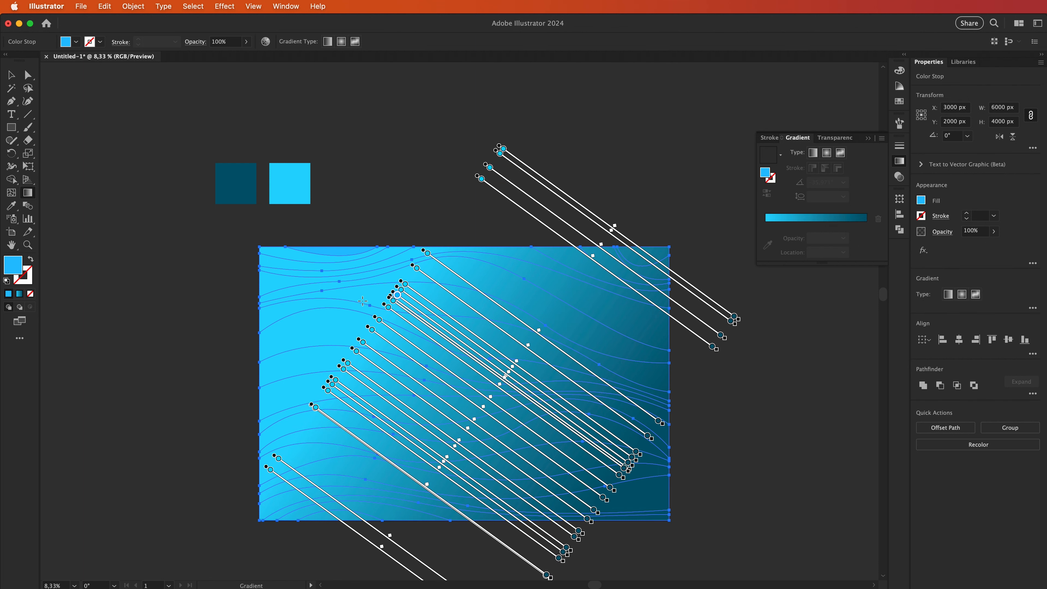
pyautogui.moveTo(290, 272); pyautogui.dragTo(563, 398)
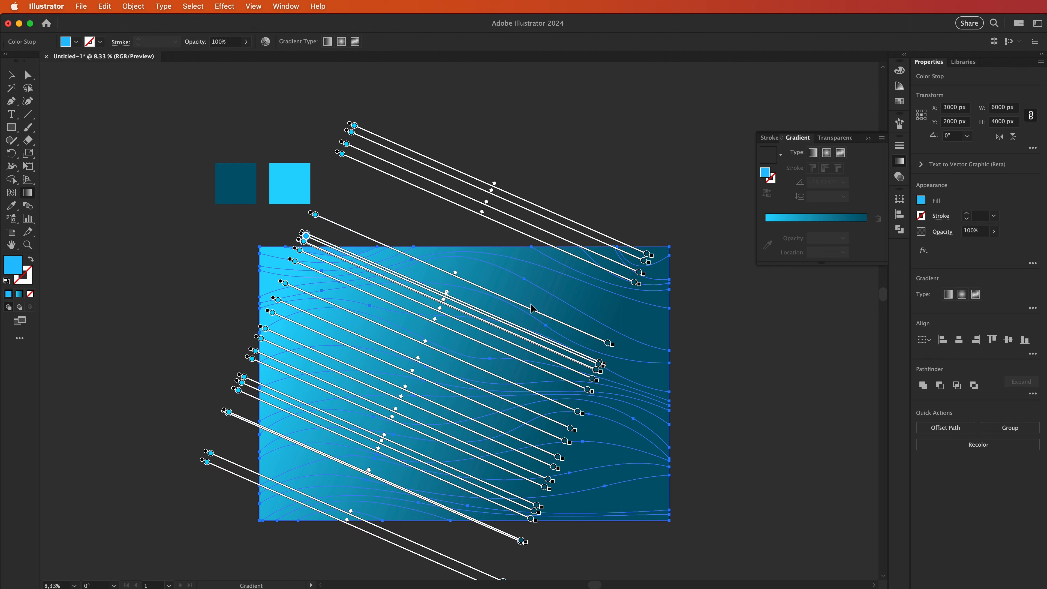
pyautogui.moveTo(514, 146); pyautogui.dragTo(514, 134)
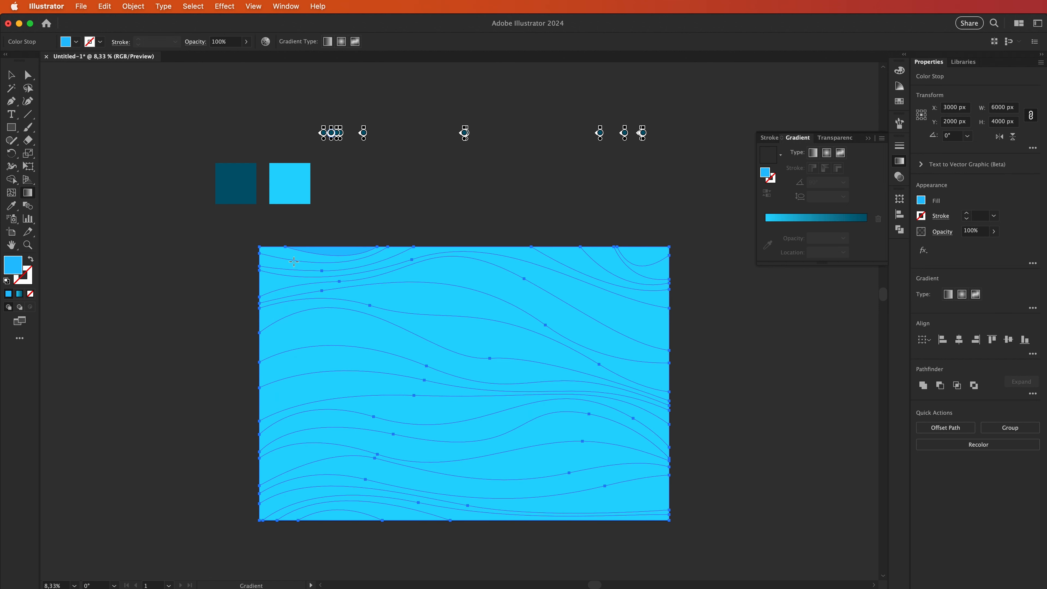
pyautogui.click(11, 76)
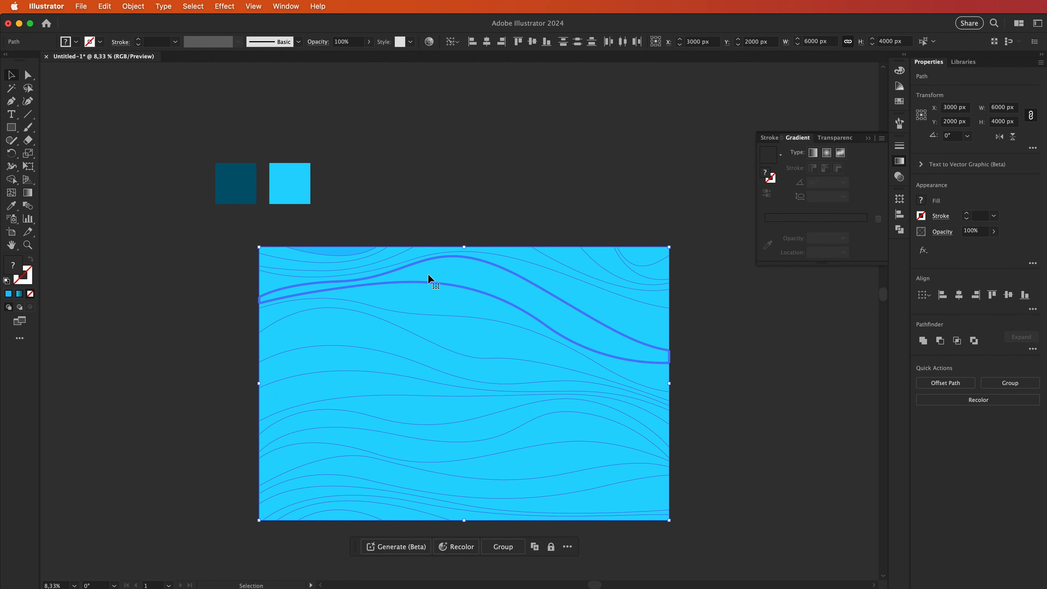
pyautogui.press('super+shift+a')
# Give the upper long wave band a gradient at about -14°, and the band above it one running right to left at about 180°
pyautogui.click(467, 277)
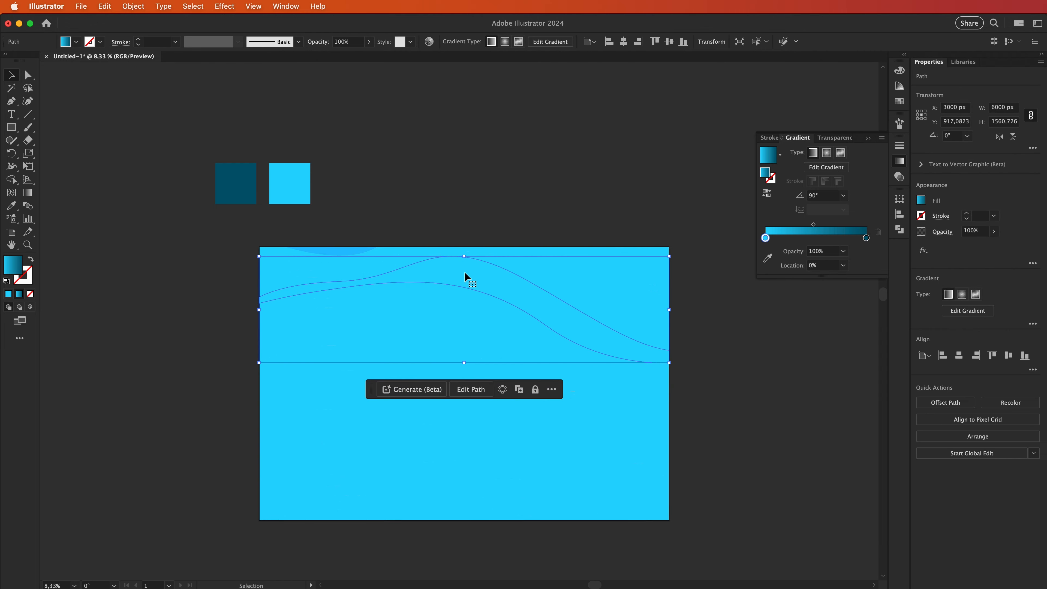
pyautogui.click(27, 191)
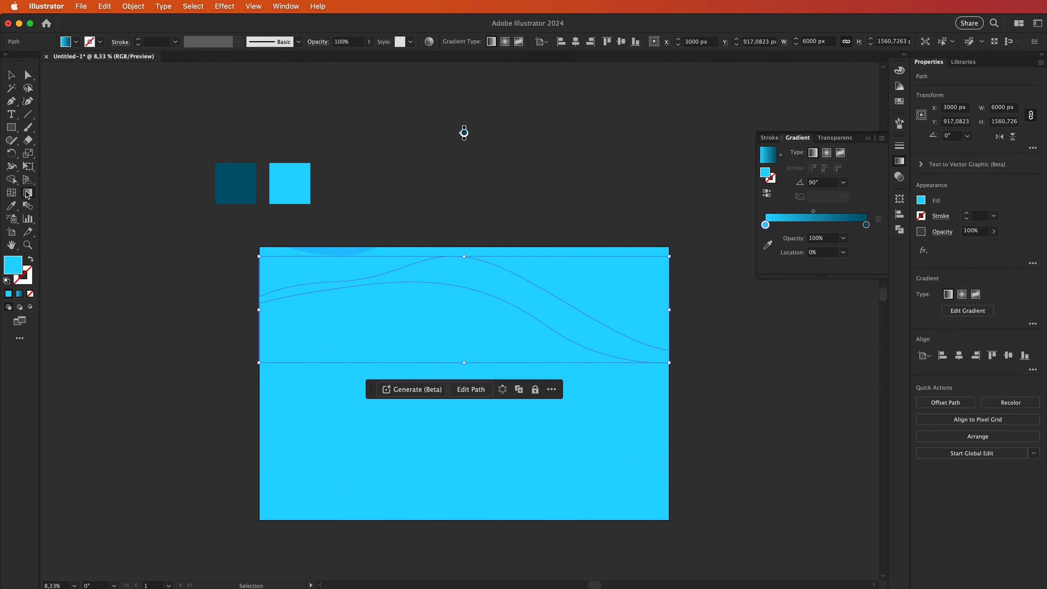
pyautogui.moveTo(474, 271)
pyautogui.mouseDown()
pyautogui.moveTo(701, 346)
pyautogui.moveTo(740, 340)
pyautogui.mouseUp()
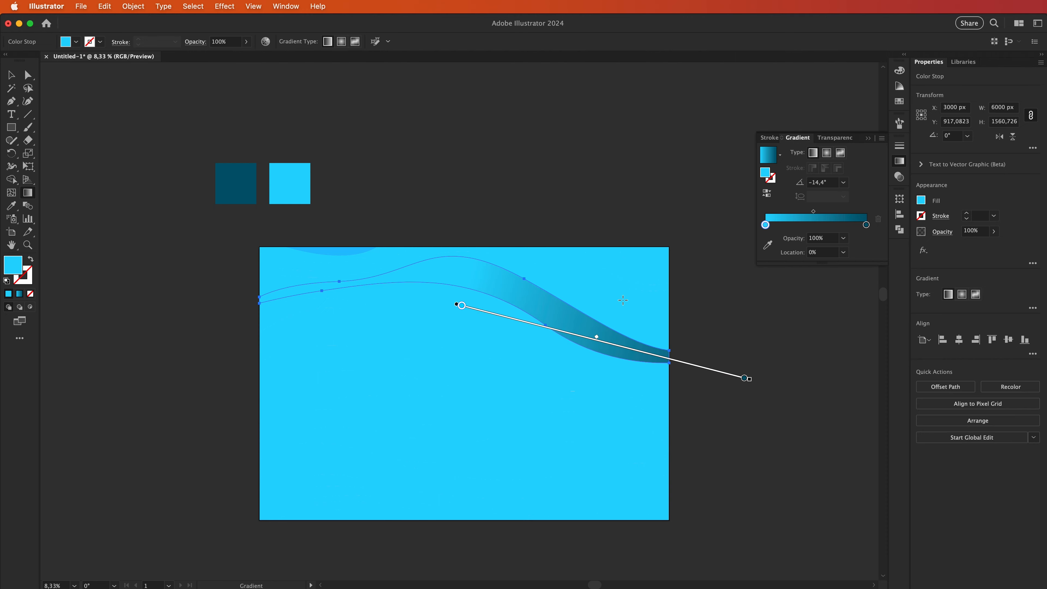
pyautogui.keyDown('super'); pyautogui.click(628, 307); pyautogui.keyUp('super')
pyautogui.moveTo(667, 285)
pyautogui.mouseDown()
pyautogui.moveTo(356, 320)
pyautogui.moveTo(443, 355)
pyautogui.mouseUp()
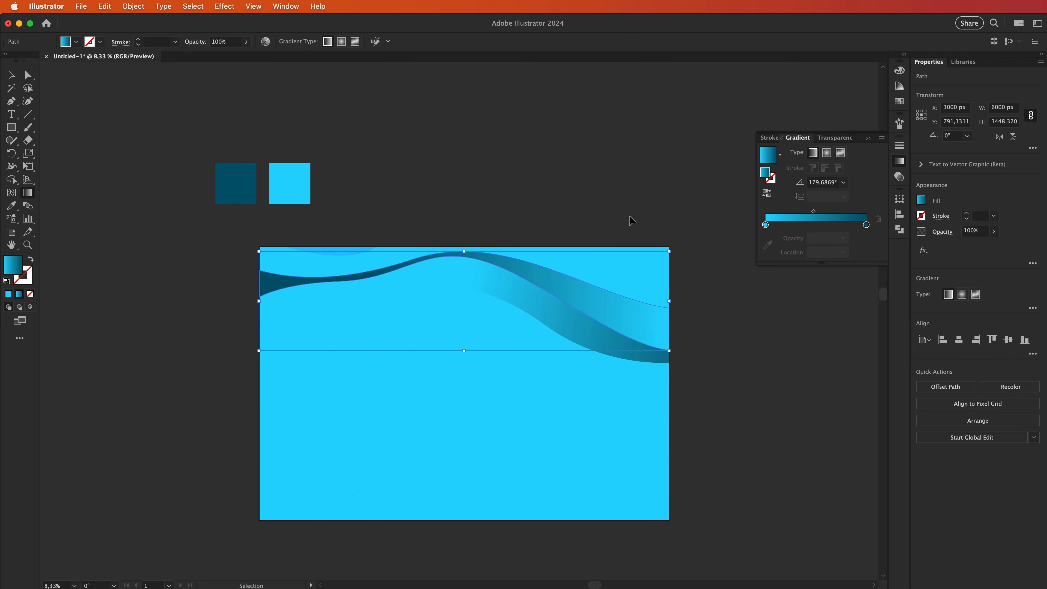
# Draw a leftward gradient over the upper-right band and a downward one at about -67° over the upper-left arc
pyautogui.keyDown('super'); pyautogui.click(624, 284); pyautogui.keyUp('super')
pyautogui.moveTo(712, 227); pyautogui.dragTo(452, 279)
pyautogui.keyDown('super'); pyautogui.click(397, 251); pyautogui.keyUp('super')
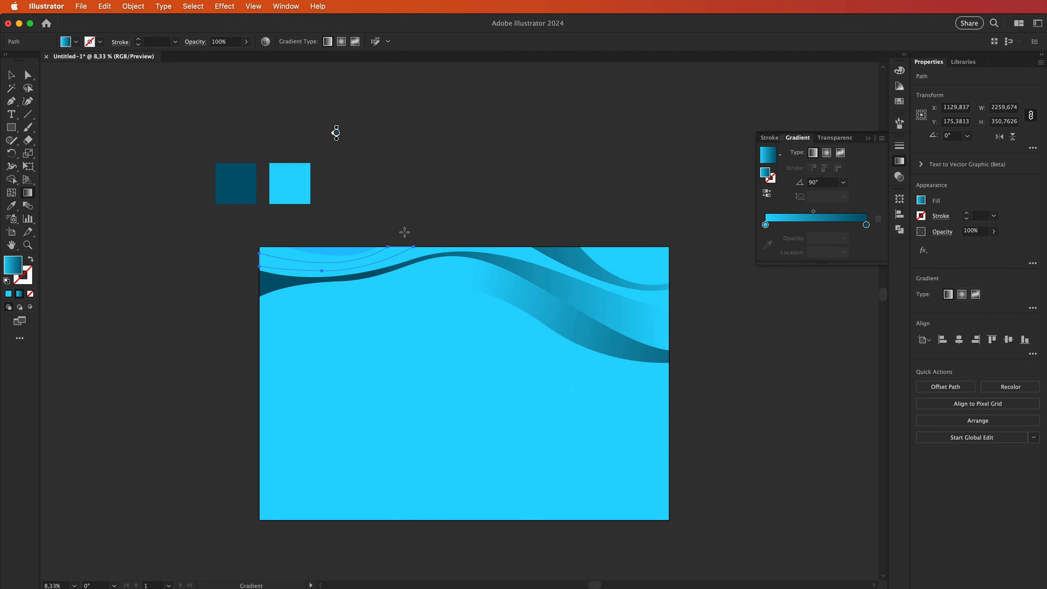
pyautogui.moveTo(358, 219)
pyautogui.mouseDown()
pyautogui.moveTo(394, 245)
pyautogui.moveTo(393, 289)
pyautogui.moveTo(365, 289)
pyautogui.mouseUp()
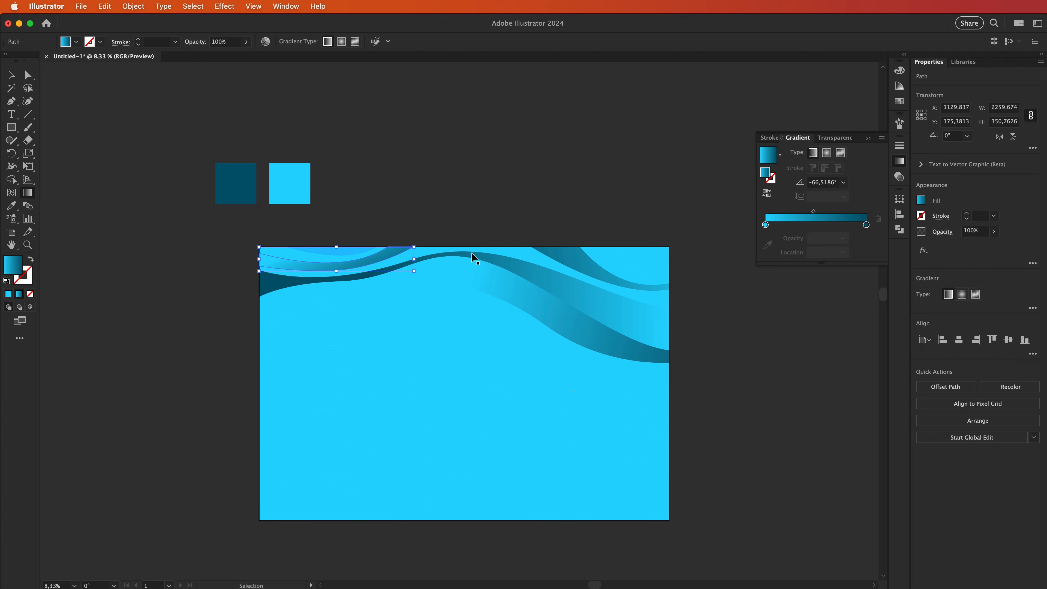
# Draw downward gradients over the top-centre wave piece and the arc in the artboard's upper-right corner
pyautogui.keyDown('super'); pyautogui.click(509, 252); pyautogui.keyUp('super')
pyautogui.moveTo(502, 215)
pyautogui.mouseDown()
pyautogui.moveTo(505, 273)
pyautogui.moveTo(472, 348)
pyautogui.moveTo(504, 369)
pyautogui.mouseUp()
pyautogui.keyDown('super'); pyautogui.click(652, 256); pyautogui.keyUp('super')
pyautogui.moveTo(647, 215); pyautogui.dragTo(638, 300)
# Draw diagonal gradients over the nested upper-right pieces, one toward the upper left and one toward the lower right at about -29°
pyautogui.scroll(2, 700, 258)
pyautogui.keyDown('super'); pyautogui.click(631, 279); pyautogui.keyUp('super')
pyautogui.moveTo(722, 328); pyautogui.dragTo(508, 227)
pyautogui.keyDown('super'); pyautogui.click(497, 256); pyautogui.keyUp('super')
pyautogui.moveTo(450, 202); pyautogui.dragTo(675, 344)
# Draw a leftward gradient at about -170° over the small lens on the upper-left edge and set its starting stop to light blue
pyautogui.scroll(-2, 675, 343)
pyautogui.scroll(3, 412, 262)
pyautogui.keyDown('super'); pyautogui.click(430, 267); pyautogui.keyUp('super')
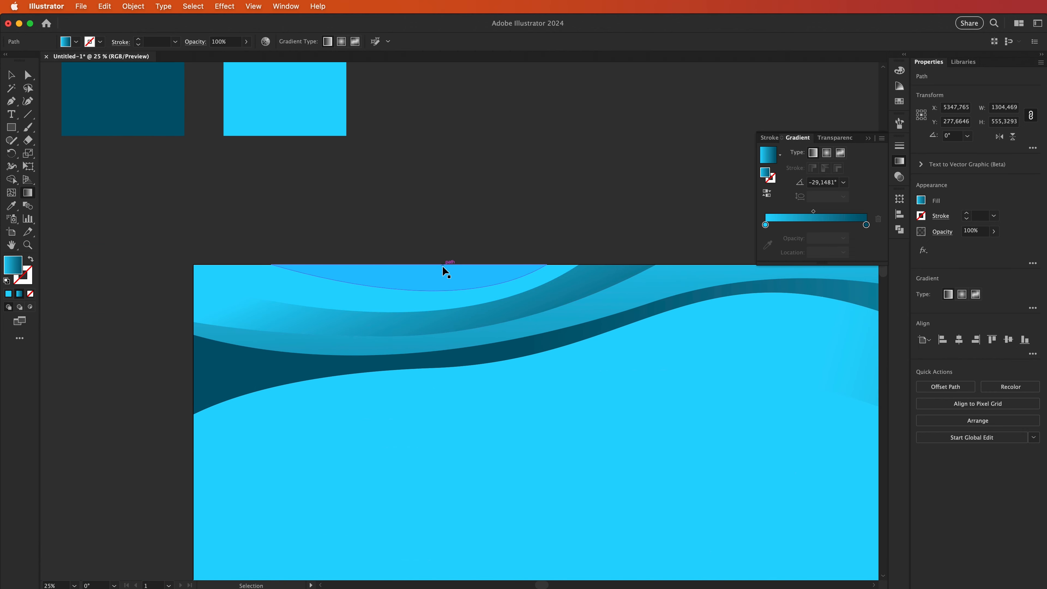
pyautogui.moveTo(572, 239); pyautogui.dragTo(281, 293)
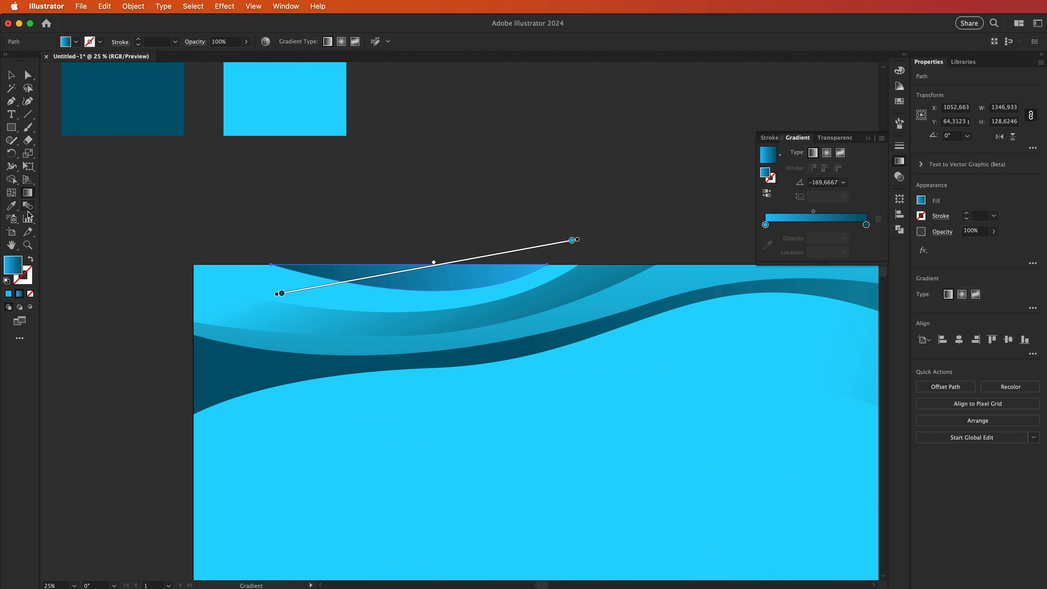
pyautogui.click(765, 224)
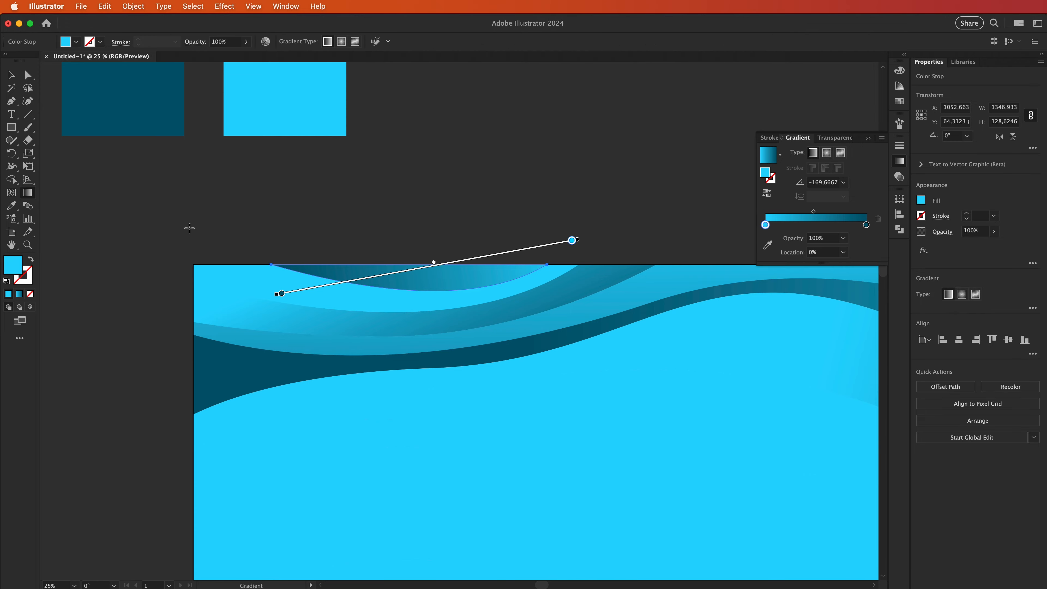
# Draw rightward gradients over the arc around the upper-left lens, at about -15°, and over another upper wave piece
pyautogui.scroll(-2, 189, 228)
pyautogui.keyDown('super'); pyautogui.click(333, 241); pyautogui.keyUp('super')
pyautogui.moveTo(206, 199); pyautogui.dragTo(640, 296)
pyautogui.scroll(-1, 314, 335)
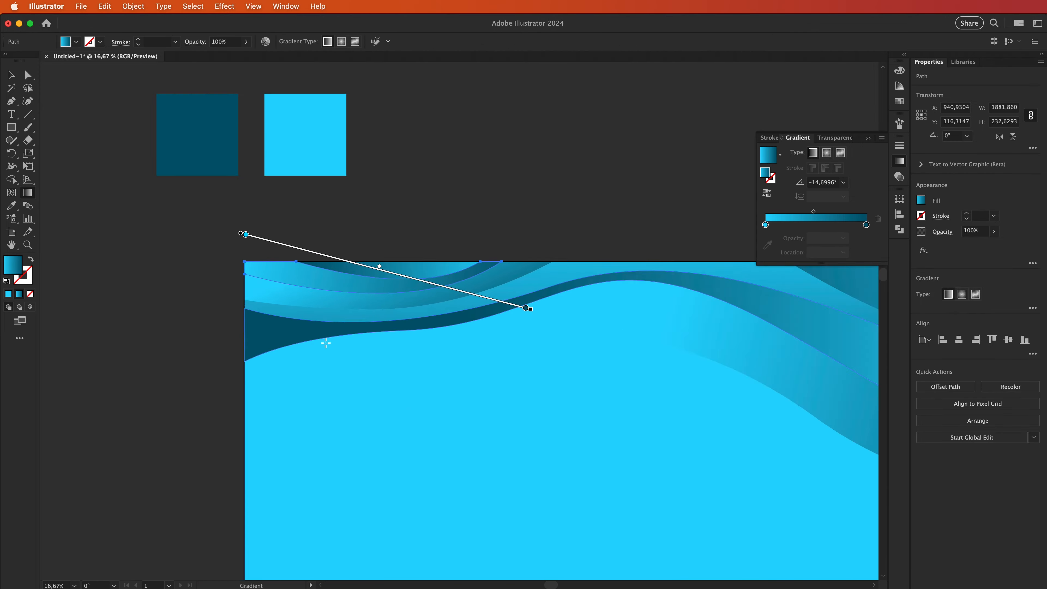
pyautogui.scroll(-2, 325, 343)
pyautogui.hscroll(2, 325, 342)
pyautogui.keyDown('super'); pyautogui.click(500, 294); pyautogui.keyUp('super')
pyautogui.moveTo(304, 256); pyautogui.dragTo(579, 305)
# Draw diagonal and vertical gradients over the remaining wave bands in the artboard's upper half
pyautogui.scroll(-3, 580, 305)
pyautogui.hscroll(3, 579, 304)
pyautogui.moveTo(353, 272); pyautogui.dragTo(640, 371)
pyautogui.moveTo(223, 270); pyautogui.dragTo(696, 386)
pyautogui.keyDown('super'); pyautogui.click(406, 331); pyautogui.keyUp('super')
pyautogui.moveTo(525, 259); pyautogui.dragTo(502, 437)
pyautogui.keyDown('super'); pyautogui.click(364, 332); pyautogui.keyUp('super')
pyautogui.moveTo(342, 278); pyautogui.dragTo(367, 287)
# Draw a leftward diagonal gradient over the artboard's middle wave band and an upward gradient over the band above it
pyautogui.keyDown('super'); pyautogui.click(462, 367); pyautogui.keyUp('super')
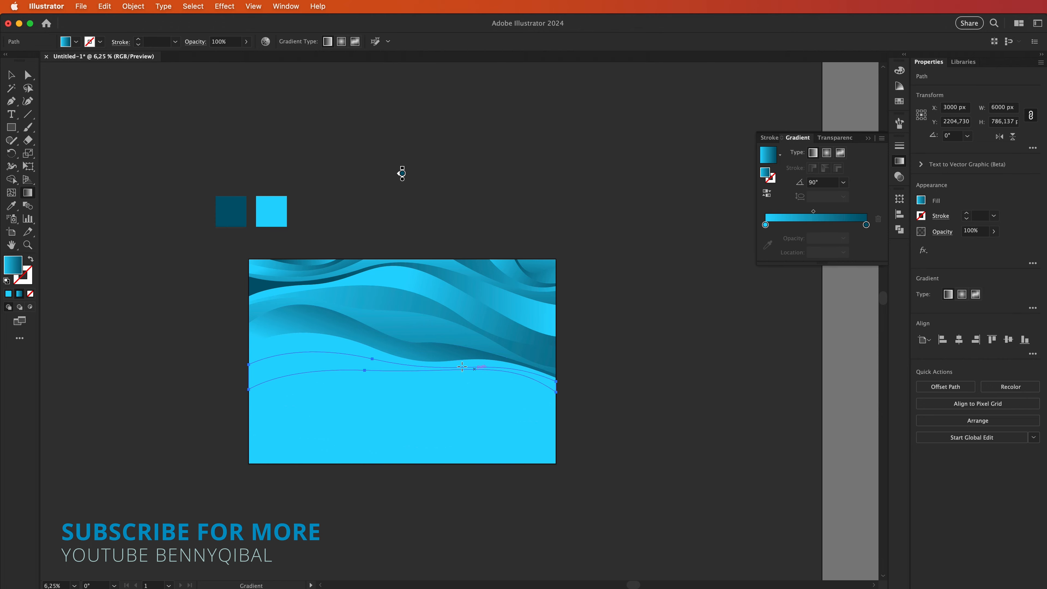
pyautogui.moveTo(605, 408); pyautogui.dragTo(147, 341)
pyautogui.keyDown('super'); pyautogui.click(301, 344); pyautogui.keyUp('super')
pyautogui.moveTo(446, 397); pyautogui.dragTo(444, 226)
# Draw upward, rightward and up-left gradients over the wave bands just below the artboard's middle
pyautogui.keyDown('super'); pyautogui.click(500, 411); pyautogui.keyUp('super')
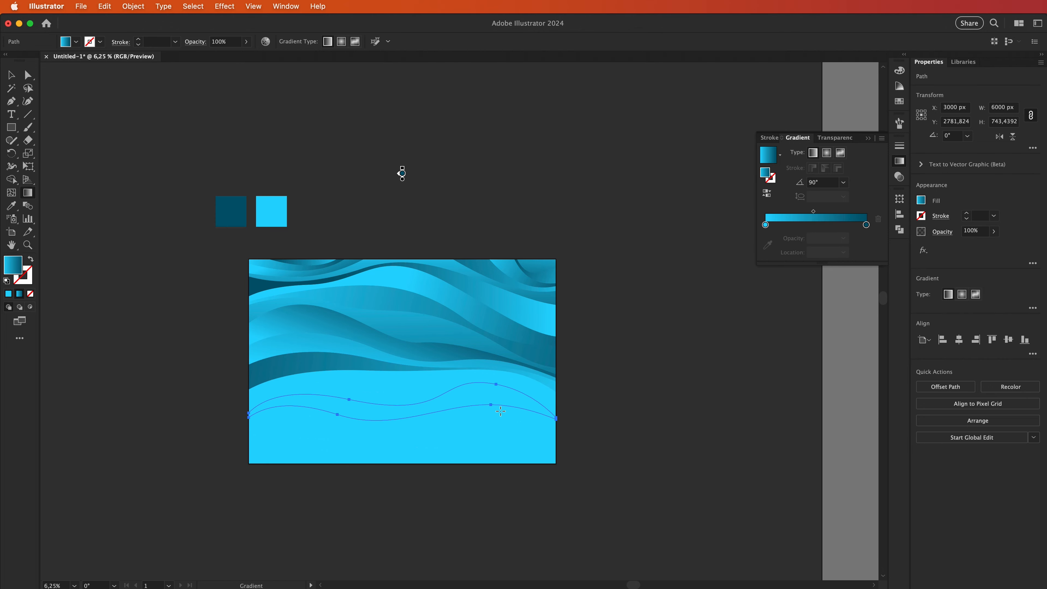
pyautogui.moveTo(540, 460); pyautogui.dragTo(507, 231)
pyautogui.keyDown('super'); pyautogui.click(515, 381); pyautogui.keyUp('super')
pyautogui.moveTo(288, 395); pyautogui.dragTo(553, 366)
pyautogui.keyDown('super'); pyautogui.click(486, 378); pyautogui.keyUp('super')
pyautogui.moveTo(485, 456); pyautogui.dragTo(367, 294)
# Draw leftward gradients over three lower wave bands so they run from light on the right to dark on the left
pyautogui.keyDown('super'); pyautogui.click(428, 440); pyautogui.keyUp('super')
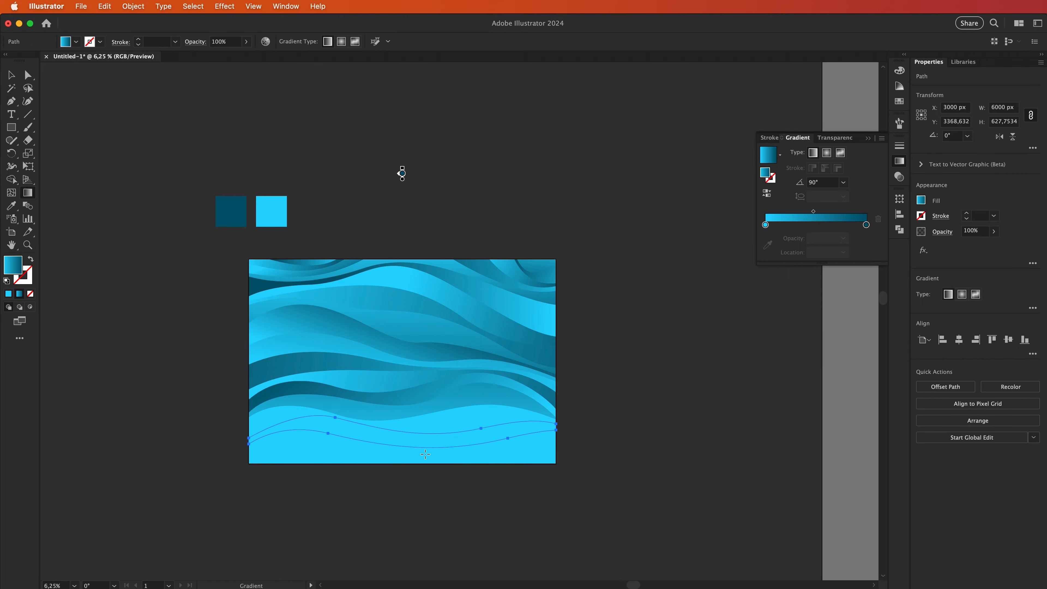
pyautogui.moveTo(456, 477); pyautogui.dragTo(205, 381)
pyautogui.keyDown('super'); pyautogui.click(453, 425); pyautogui.keyUp('super')
pyautogui.moveTo(605, 428); pyautogui.dragTo(204, 420)
pyautogui.keyDown('super'); pyautogui.click(332, 443); pyautogui.keyUp('super')
pyautogui.moveTo(592, 479); pyautogui.dragTo(135, 428)
# Draw upward gradients over a lower-left wave band and the arc on the bottom-left edge, angling the arc's at about 68°
pyautogui.keyDown('super'); pyautogui.click(287, 438); pyautogui.keyUp('super')
pyautogui.moveTo(466, 496); pyautogui.dragTo(497, 363)
pyautogui.press('super+equal')
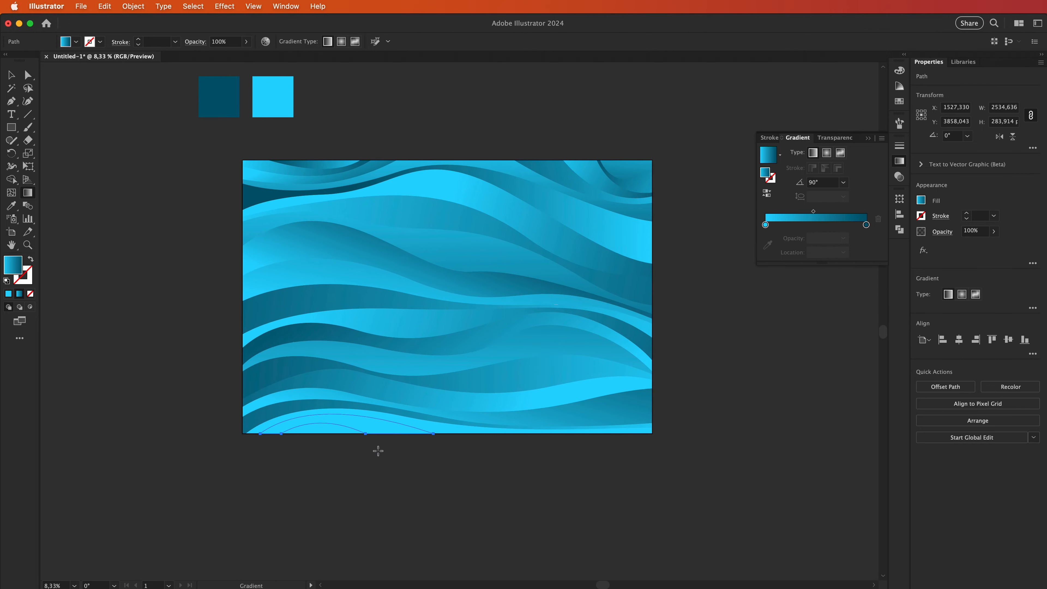
pyautogui.moveTo(392, 459); pyautogui.dragTo(416, 391)
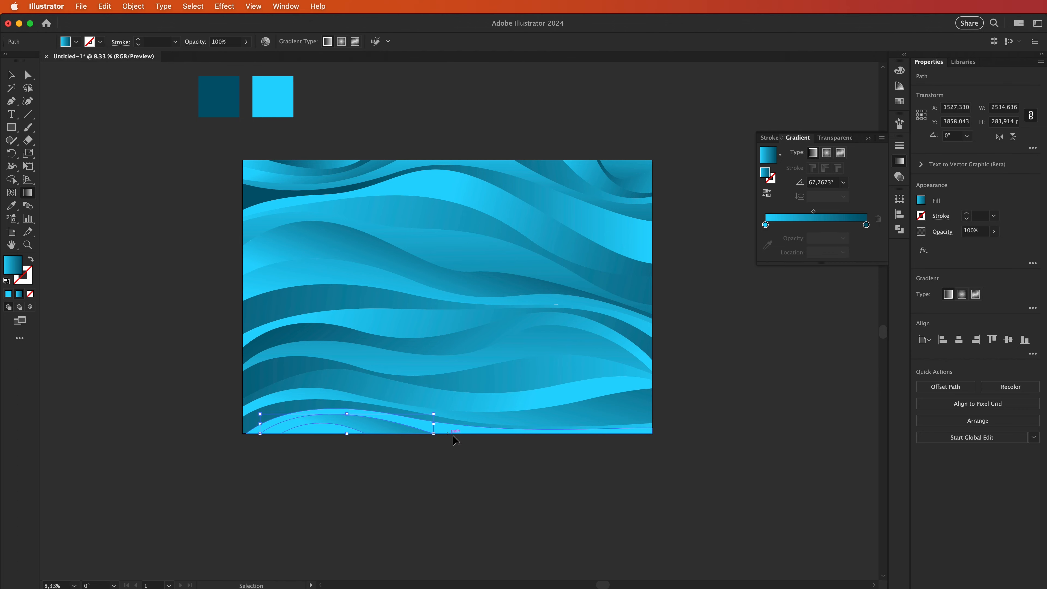
# Draw gradients over the thin strip along the artboard's bottom edge and the small innermost arc at the lower left
pyautogui.keyDown('super'); pyautogui.click(456, 430); pyautogui.keyUp('super')
pyautogui.moveTo(430, 462); pyautogui.dragTo(474, 353)
pyautogui.keyDown('super'); pyautogui.click(329, 428); pyautogui.keyUp('super')
pyautogui.moveTo(323, 473); pyautogui.dragTo(290, 433)
# Redraw the gradient of the upper long wave band downward at about -97°
pyautogui.scroll(5, 553, 523)
pyautogui.press('v')
pyautogui.keyDown('super'); pyautogui.click(277, 297); pyautogui.keyUp('super')
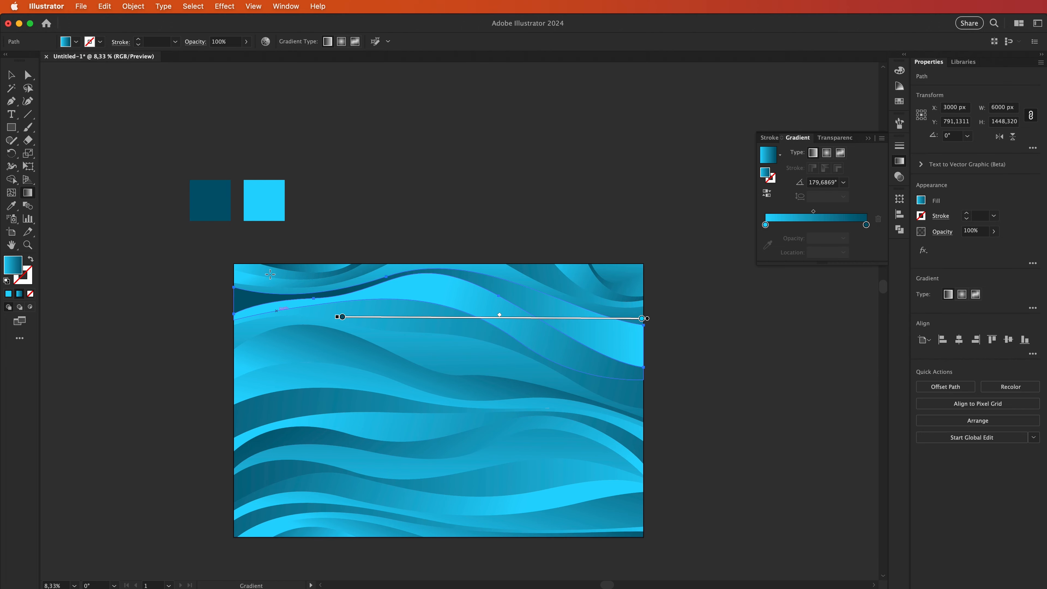
pyautogui.moveTo(273, 253); pyautogui.dragTo(258, 372)
pyautogui.moveTo(441, 426); pyautogui.dragTo(482, 374)
pyautogui.press('super+minus')
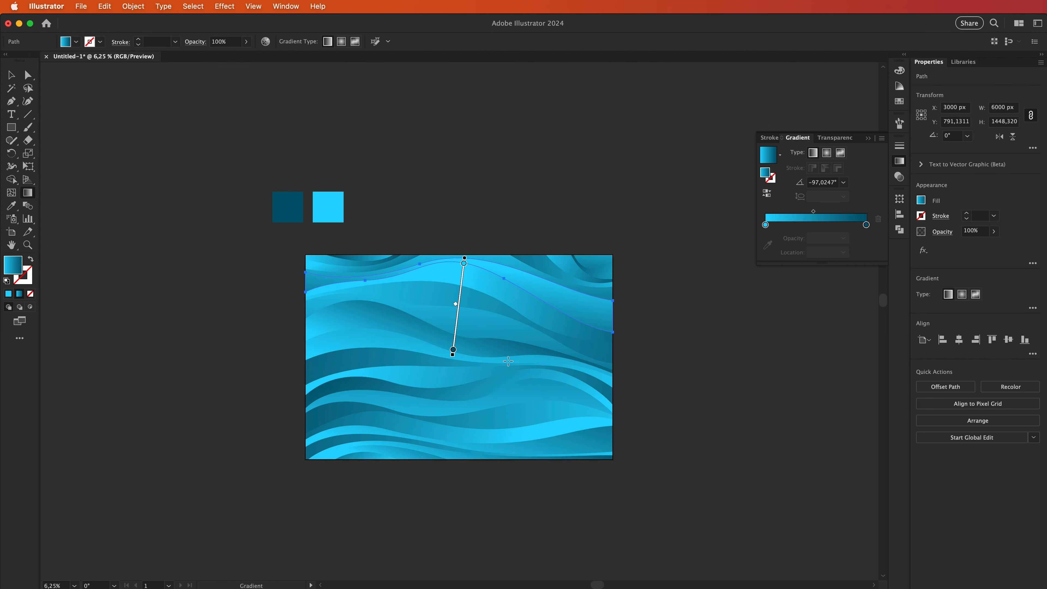
# Delete the teal and light blue sample squares above the artboard
pyautogui.click(11, 75)
pyautogui.moveTo(260, 181); pyautogui.dragTo(343, 194)
pyautogui.press('Delete')
# Select all the wave artwork, start Recolor Artwork and raise the overall brightness
pyautogui.press('super+a')
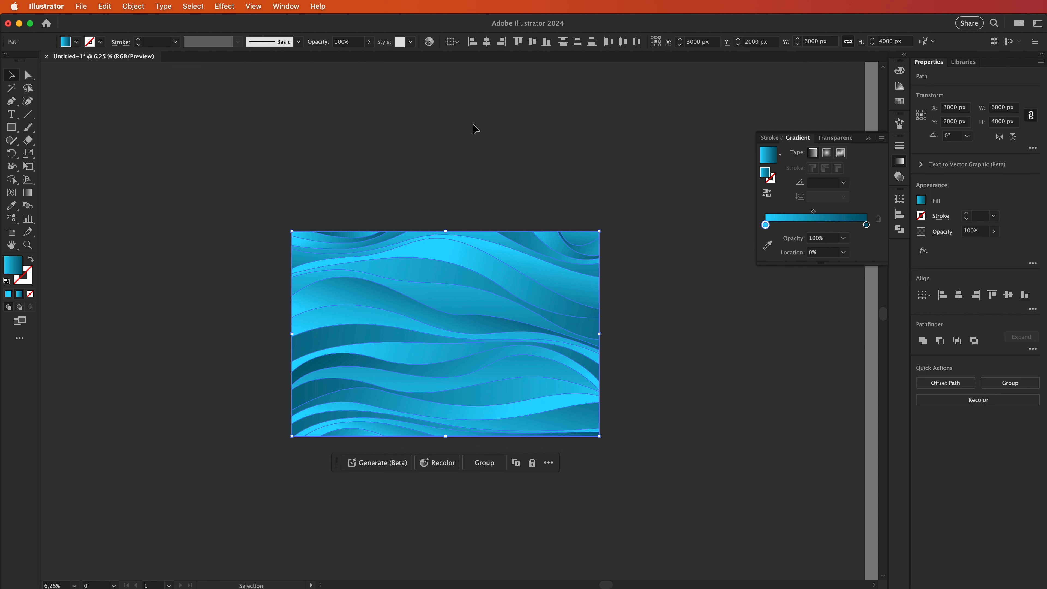
pyautogui.click(429, 42)
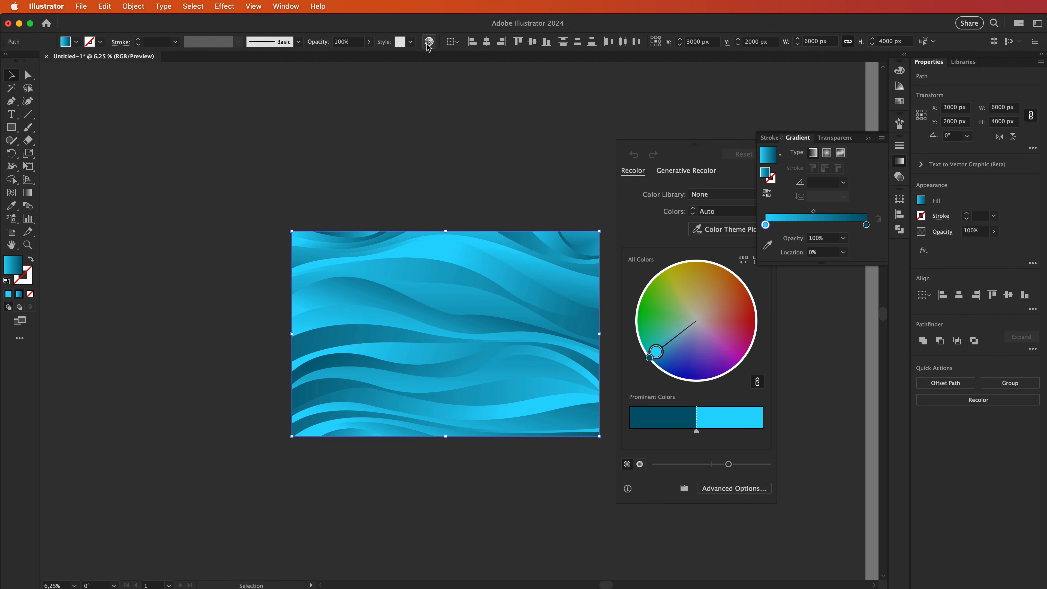
pyautogui.moveTo(728, 464); pyautogui.dragTo(747, 464)
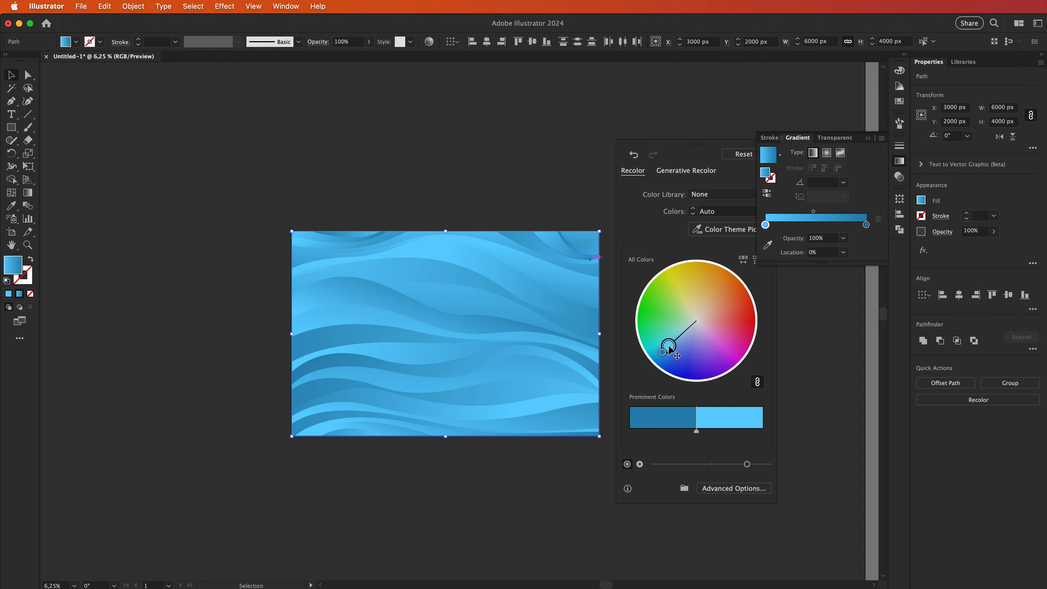
# Recolour the light tone to pale cream and the dark tone to medium blue, fine-tuning the brightness
pyautogui.moveTo(662, 348)
pyautogui.mouseDown()
pyautogui.moveTo(666, 309)
pyautogui.moveTo(716, 299)
pyautogui.moveTo(735, 318)
pyautogui.moveTo(662, 303)
pyautogui.moveTo(645, 355)
pyautogui.moveTo(661, 328)
pyautogui.mouseUp()
pyautogui.moveTo(746, 464); pyautogui.dragTo(732, 464)
pyautogui.moveTo(661, 329); pyautogui.dragTo(659, 320)
pyautogui.moveTo(731, 464); pyautogui.dragTo(748, 464)
pyautogui.moveTo(660, 320); pyautogui.dragTo(673, 317)
pyautogui.moveTo(654, 350); pyautogui.dragTo(662, 355)
pyautogui.moveTo(673, 317); pyautogui.dragTo(693, 315)
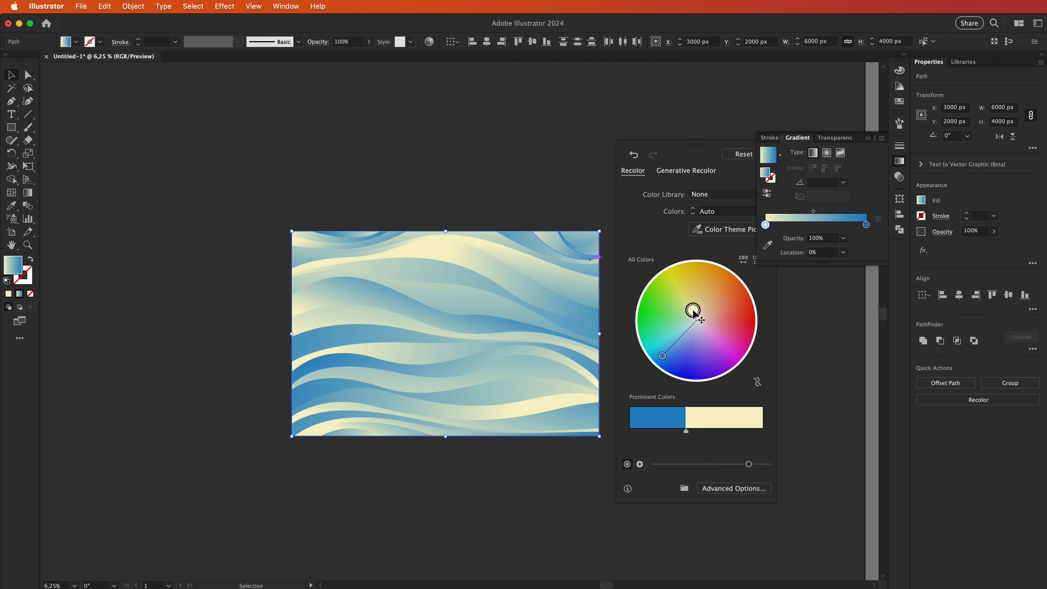
# Finish the Recolor Artwork session and deselect the artwork to check the whole wallpaper
pyautogui.click(496, 194)
pyautogui.scroll(3, 460, 310)
pyautogui.scroll(-2, 460, 310)
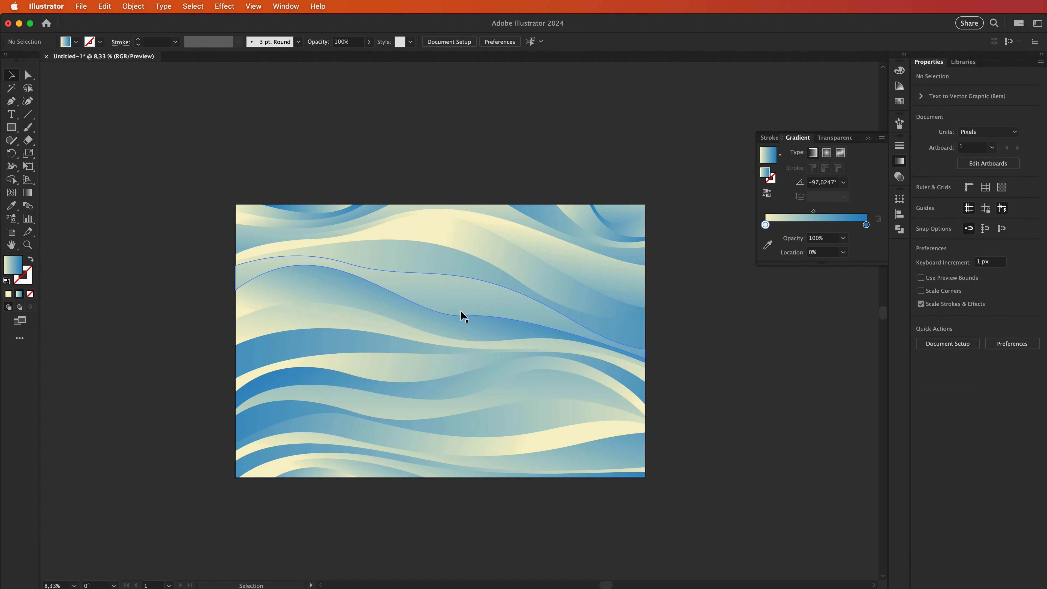
pyautogui.moveTo(460, 310); pyautogui.dragTo(486, 279)
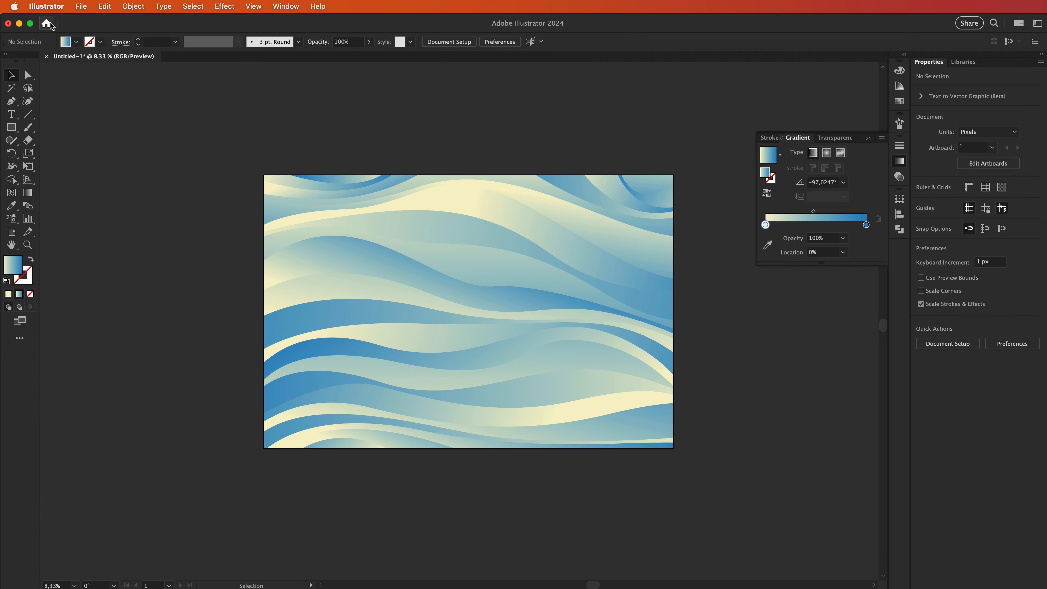
# Redraw the gradients of the two curved bands in the artboard's upper-left corner downward, the outer one at about -101°
pyautogui.scroll(1, 321, 150)
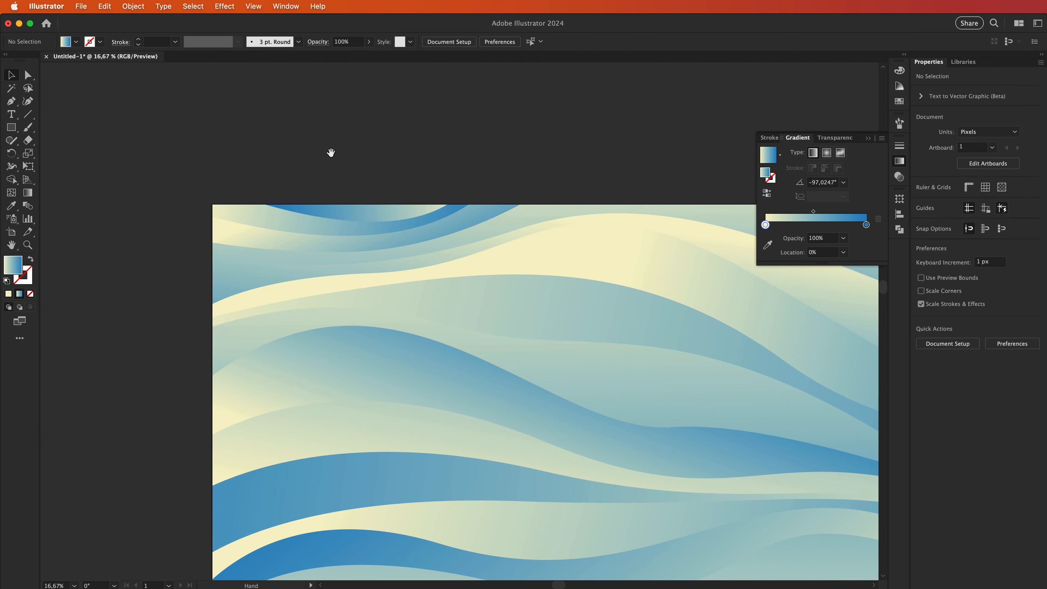
pyautogui.scroll(-1, 416, 220)
pyautogui.click(403, 221)
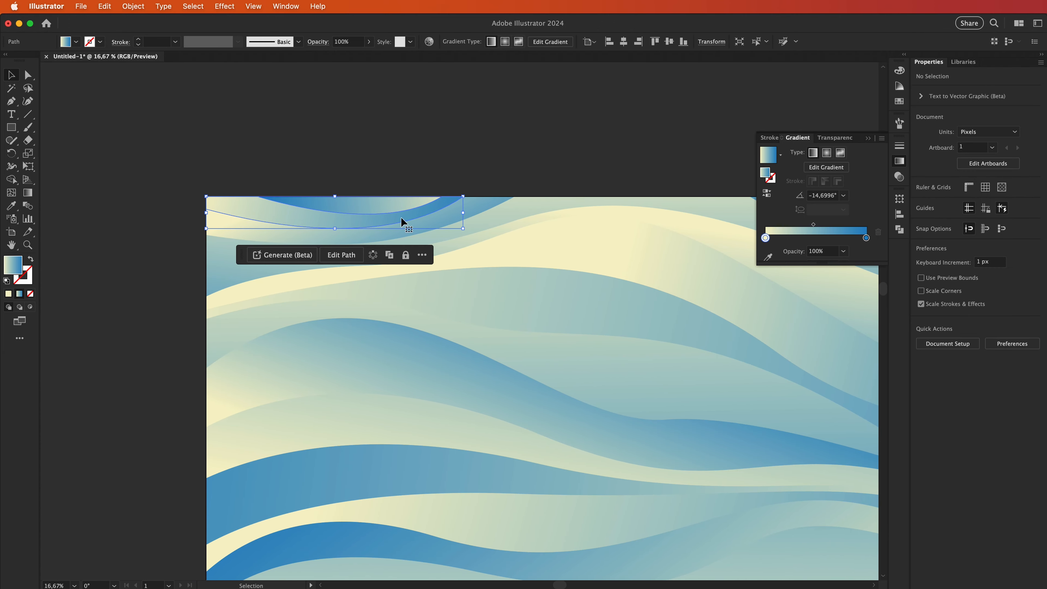
pyautogui.click(29, 192)
pyautogui.moveTo(419, 177); pyautogui.dragTo(399, 339)
pyautogui.click(458, 205)
pyautogui.moveTo(493, 162); pyautogui.dragTo(472, 354)
pyautogui.moveTo(373, 139); pyautogui.dragTo(337, 322)
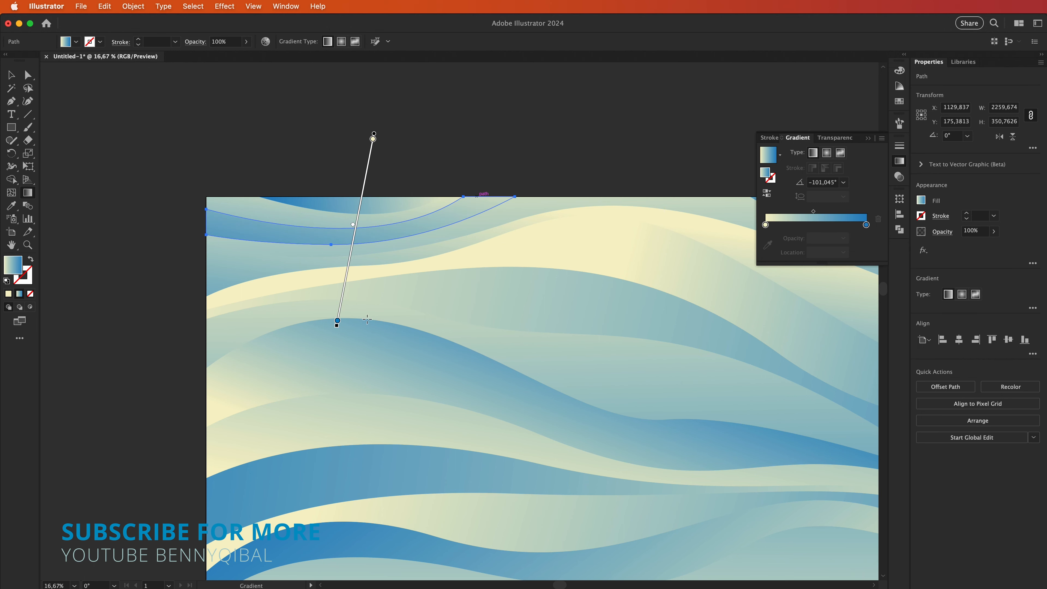
# Redraw the gradient of the long wave band in the artboard's lower part downward at about -92° and deselect it
pyautogui.press('super+minus')
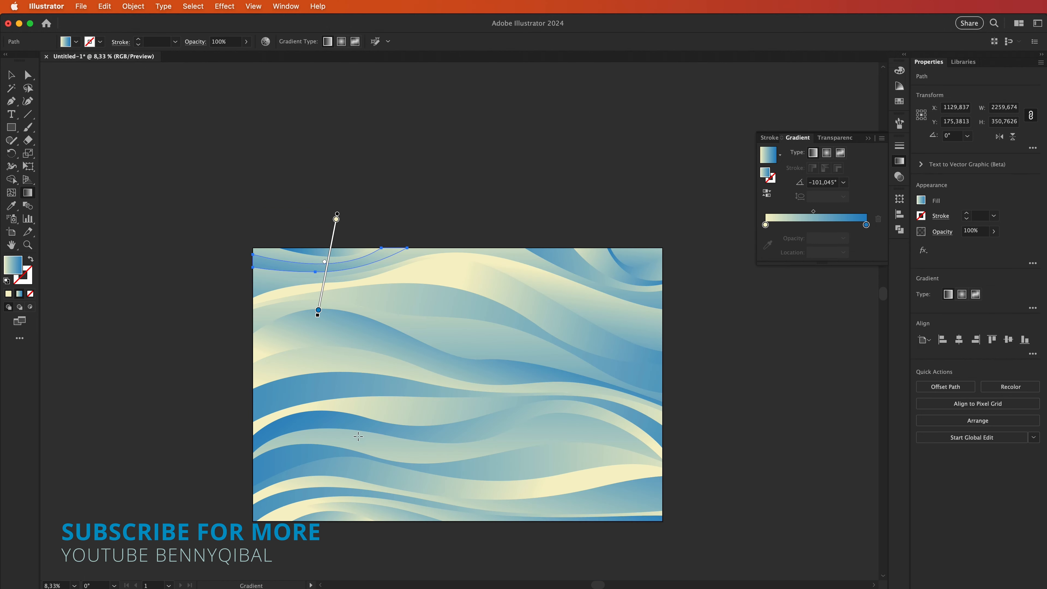
pyautogui.click(331, 449)
pyautogui.click(313, 460)
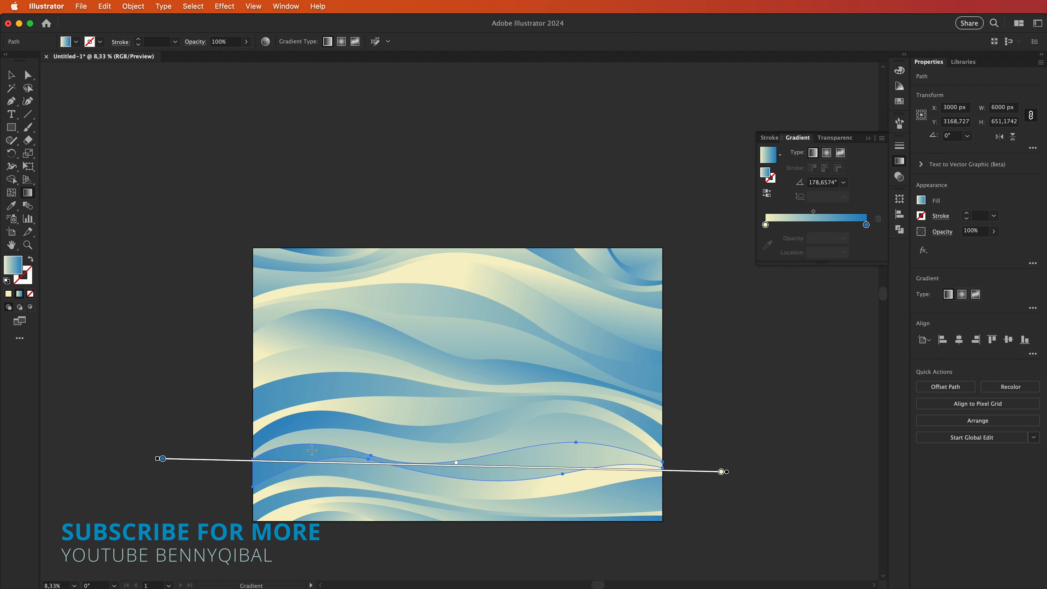
pyautogui.moveTo(313, 427); pyautogui.dragTo(310, 538)
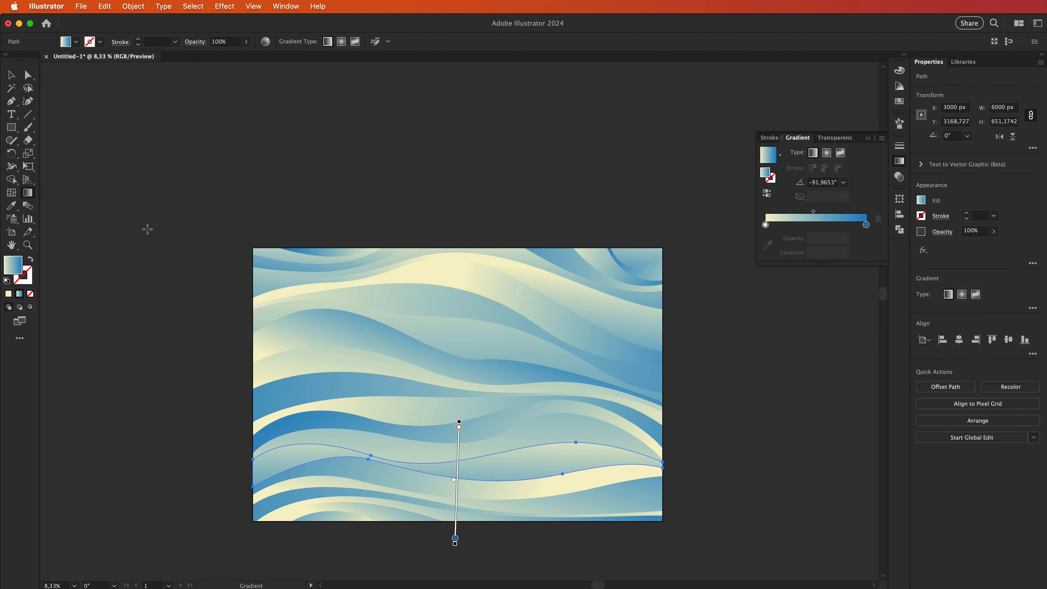
pyautogui.click(12, 75)
pyautogui.click(313, 177)
pyautogui.scroll(-5, 448, 245)
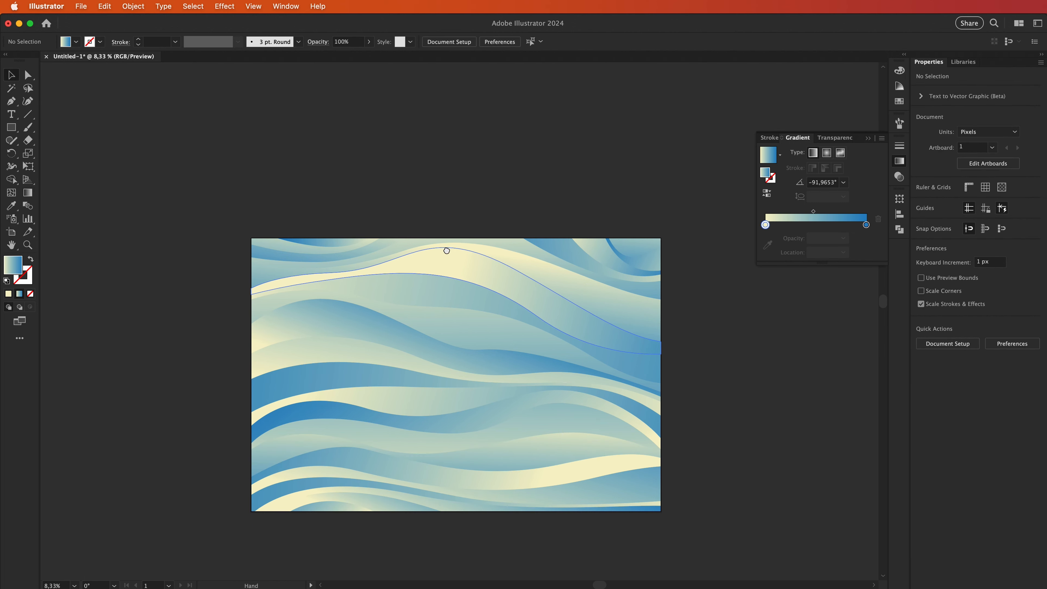
# Export the wallpaper to the Desktop folder in JPEG format with the file name "abstract bg"
pyautogui.click(83, 8)
pyautogui.click(109, 195)
pyautogui.click(81, 6)
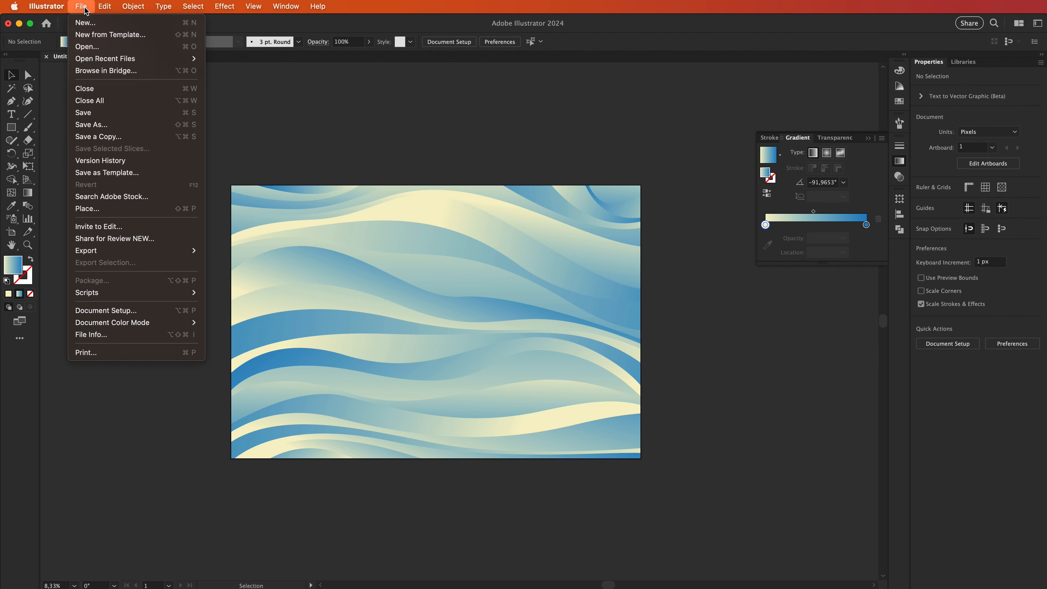
pyautogui.moveTo(178, 250)
pyautogui.click(287, 263)
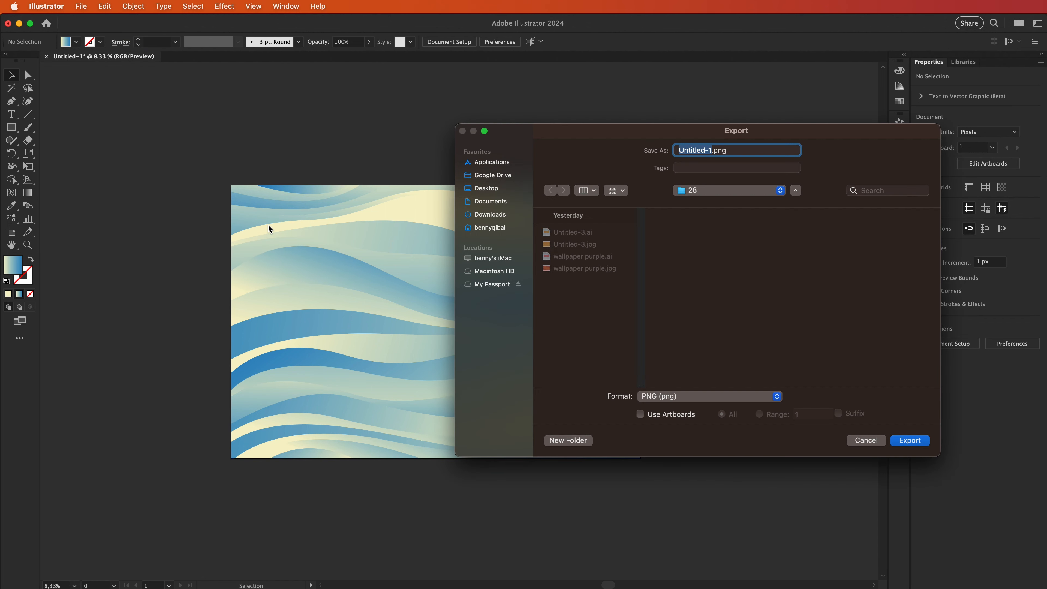
pyautogui.moveTo(565, 131); pyautogui.dragTo(420, 111)
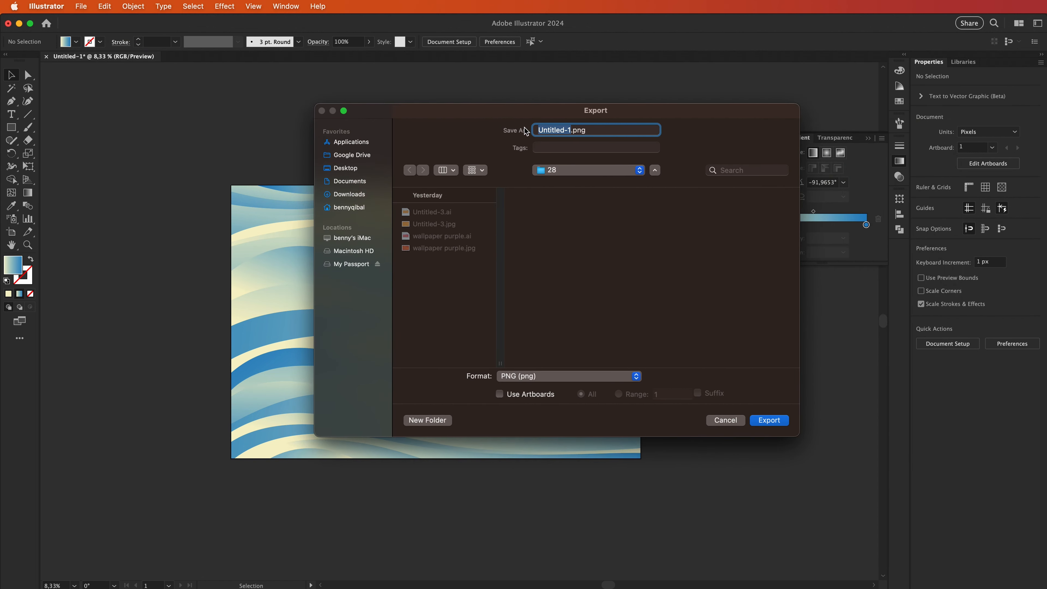
pyautogui.write('abstract')
pyautogui.click(592, 376)
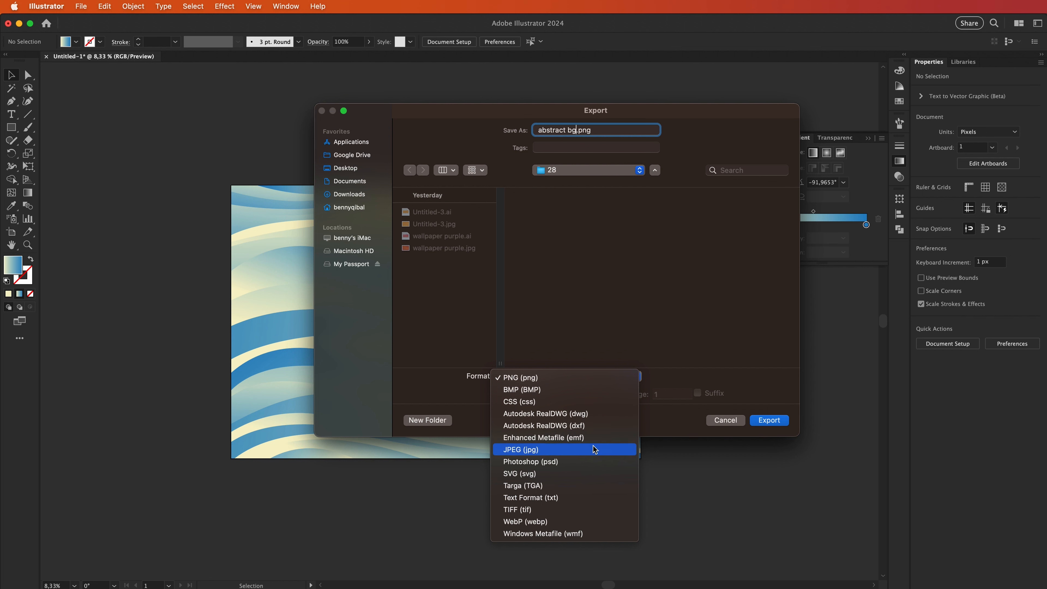
pyautogui.click(602, 447)
pyautogui.click(360, 169)
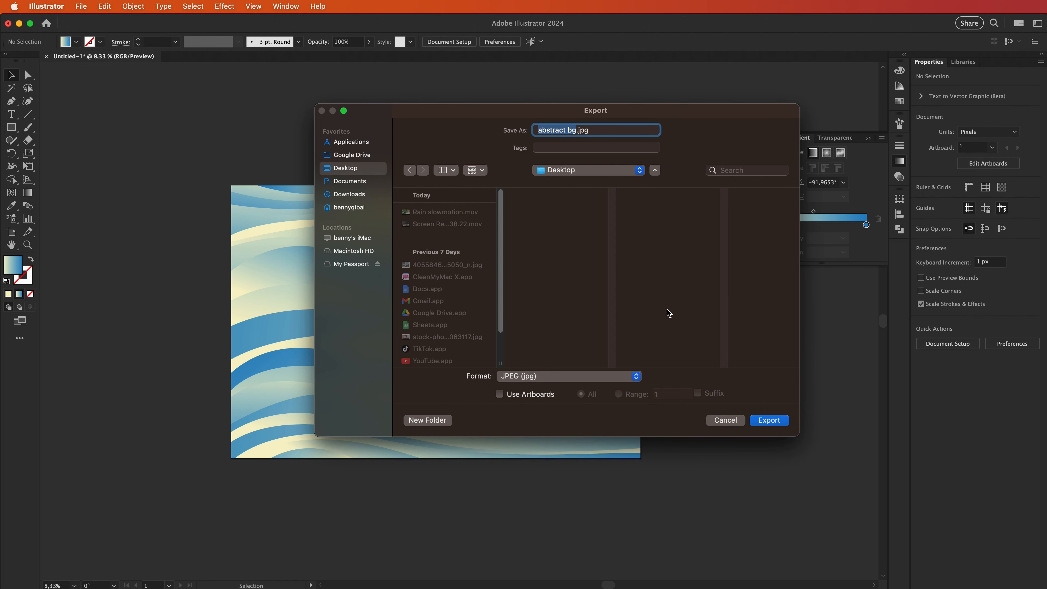
pyautogui.click(769, 420)
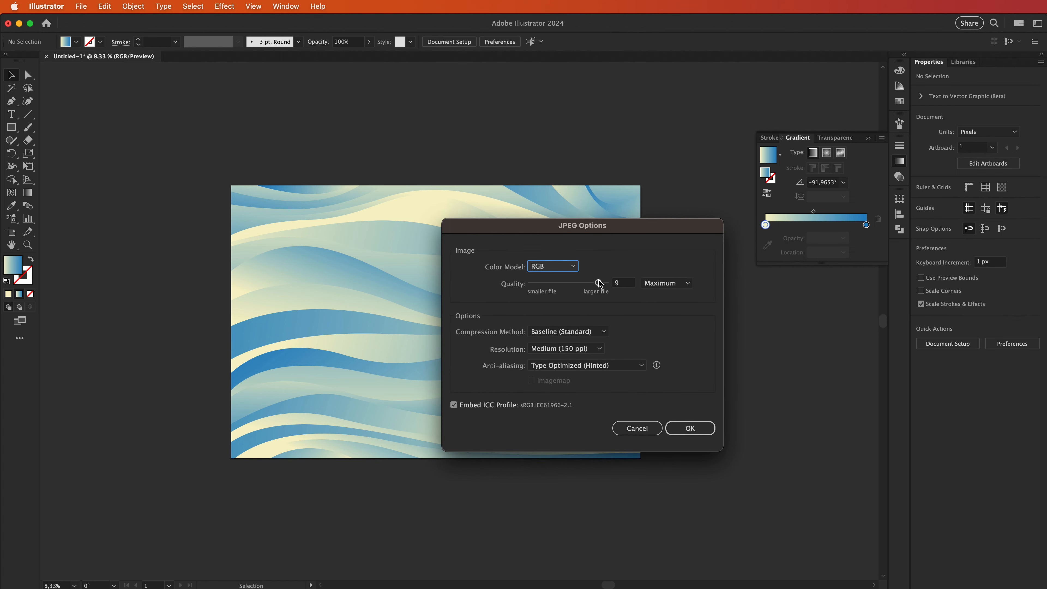
# Set the JPEG quality to 8 and complete the export
pyautogui.moveTo(598, 282); pyautogui.dragTo(593, 282)
pyautogui.click(704, 431)
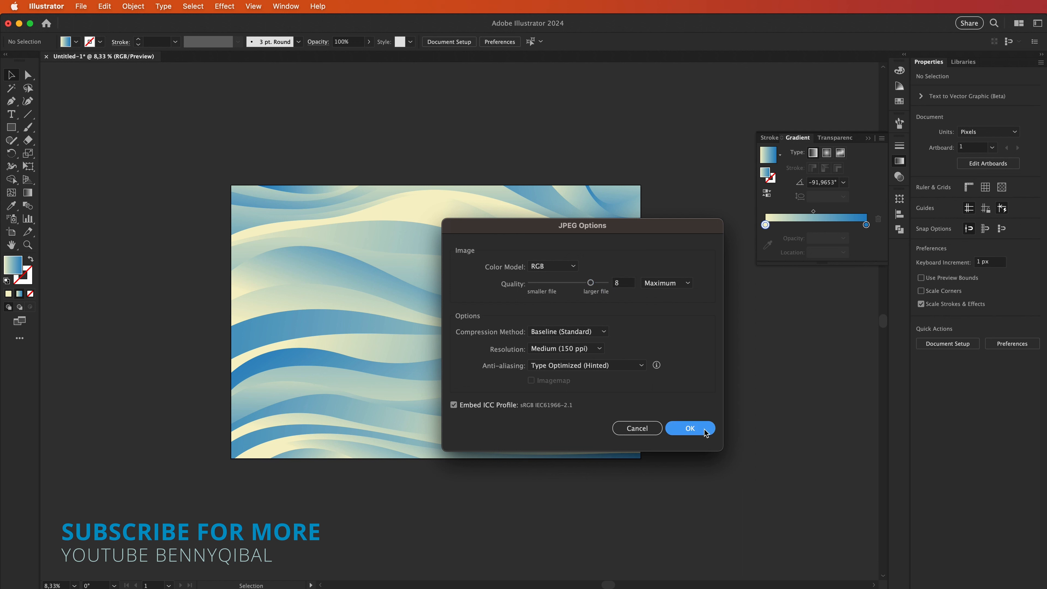
pyautogui.click(690, 429)
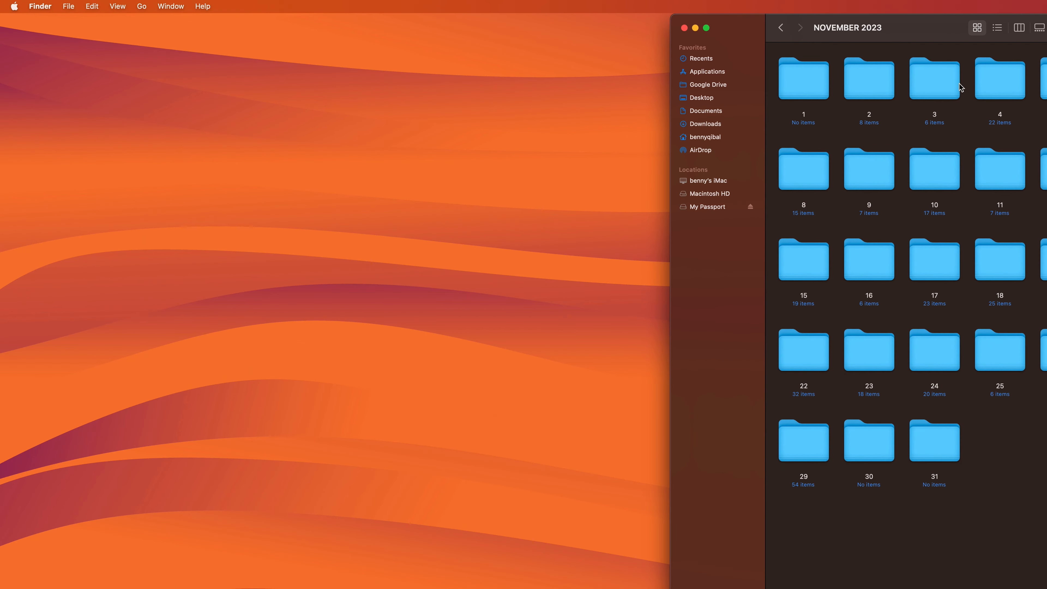
# In Finder, set abstract bg.jpg from the Desktop folder as the desktop picture and minimise the window
pyautogui.click(707, 98)
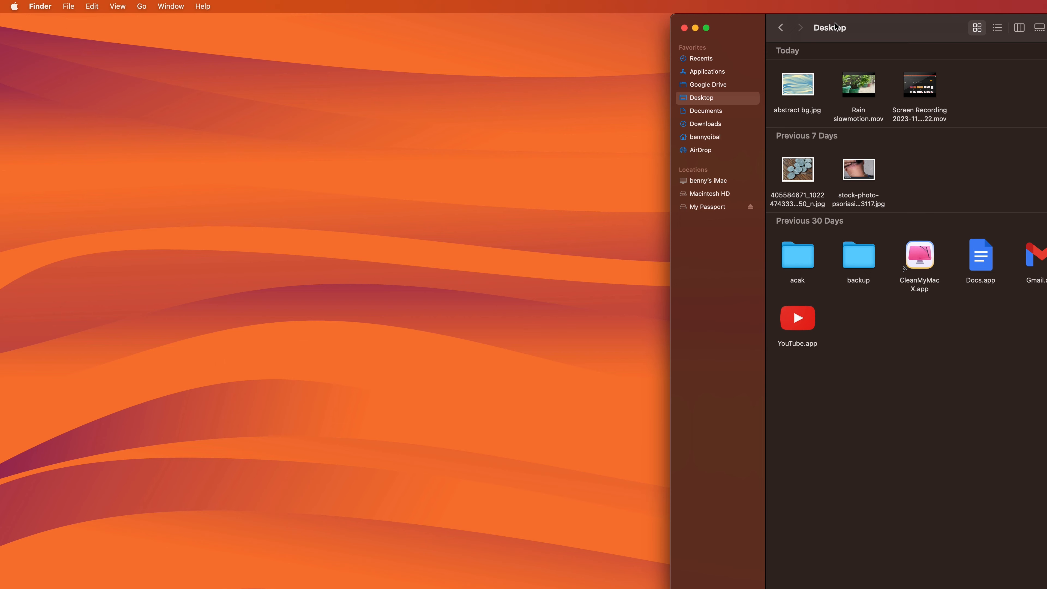
pyautogui.moveTo(835, 25); pyautogui.dragTo(618, 242)
pyautogui.click(526, 155)
pyautogui.rightClick(546, 307)
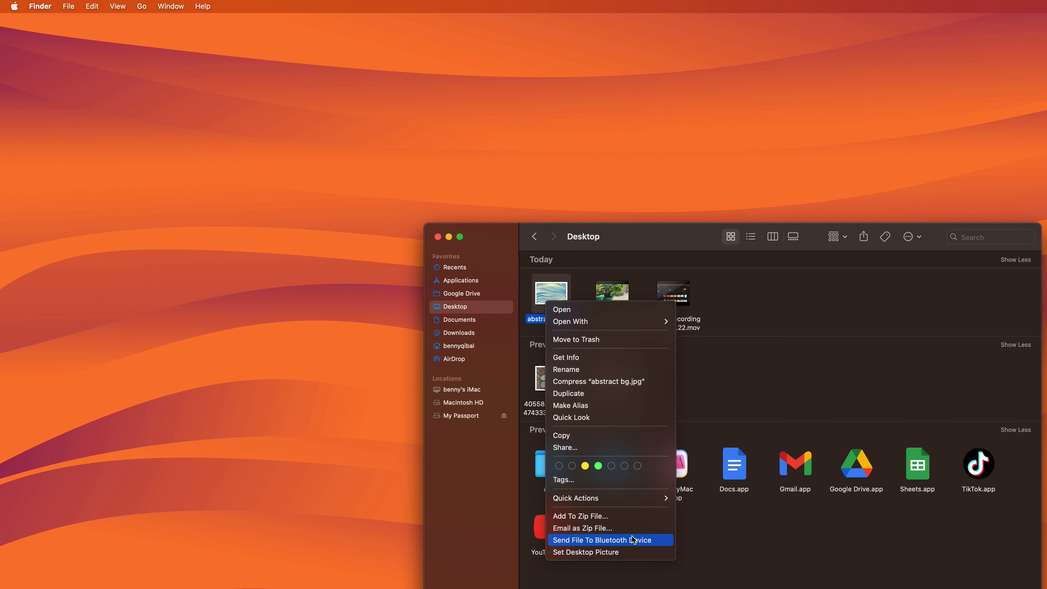
pyautogui.click(633, 552)
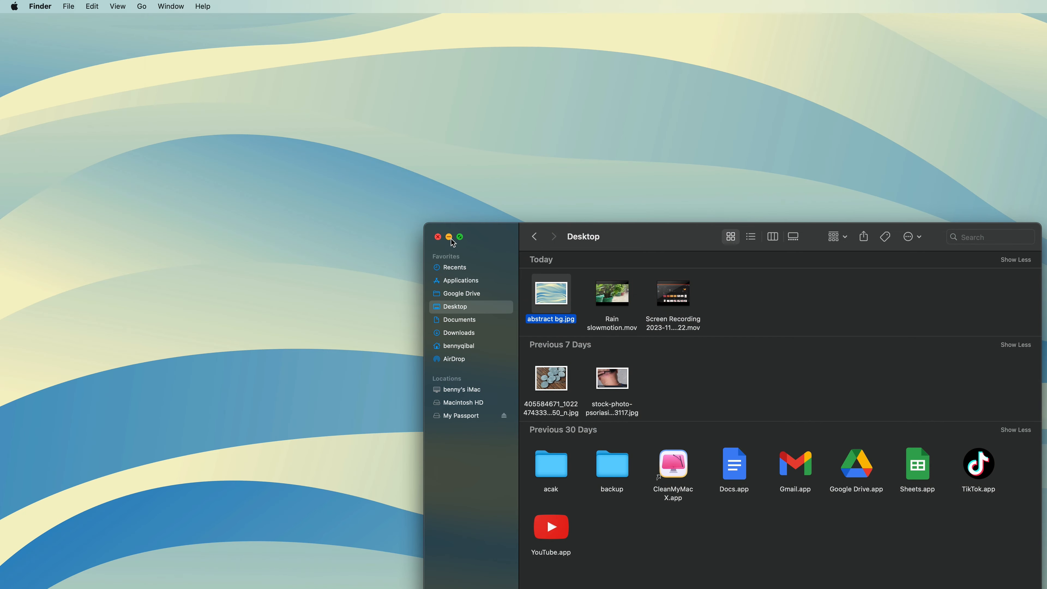
pyautogui.click(449, 237)
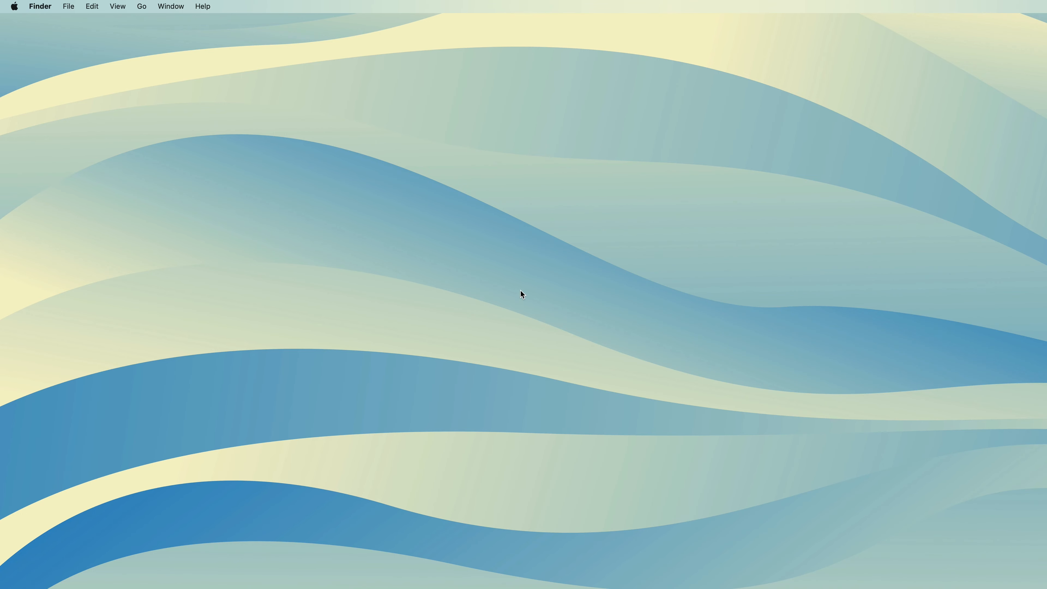